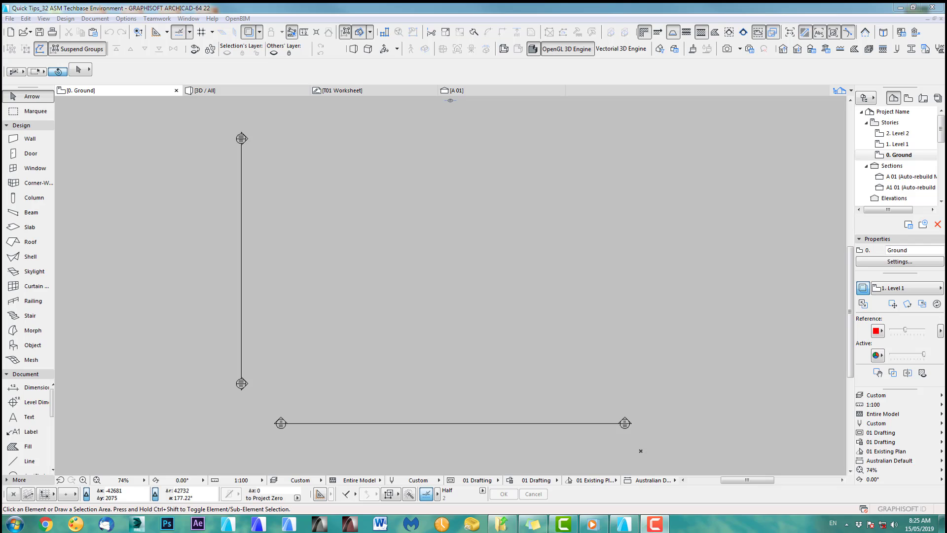
# Step: Apply Standard Profile 22 from Options > Work Environment > Apply Profile
pyautogui.click(129, 19)
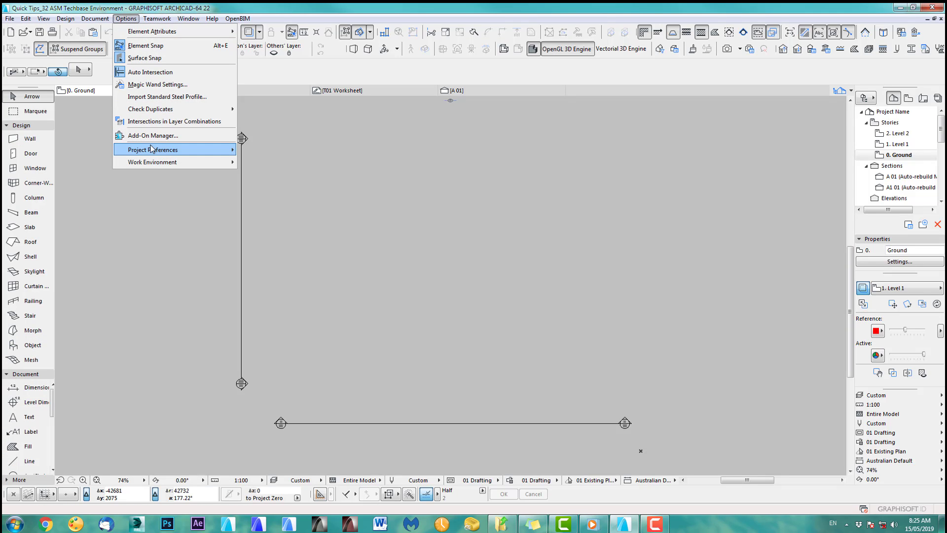
pyautogui.moveTo(157, 165)
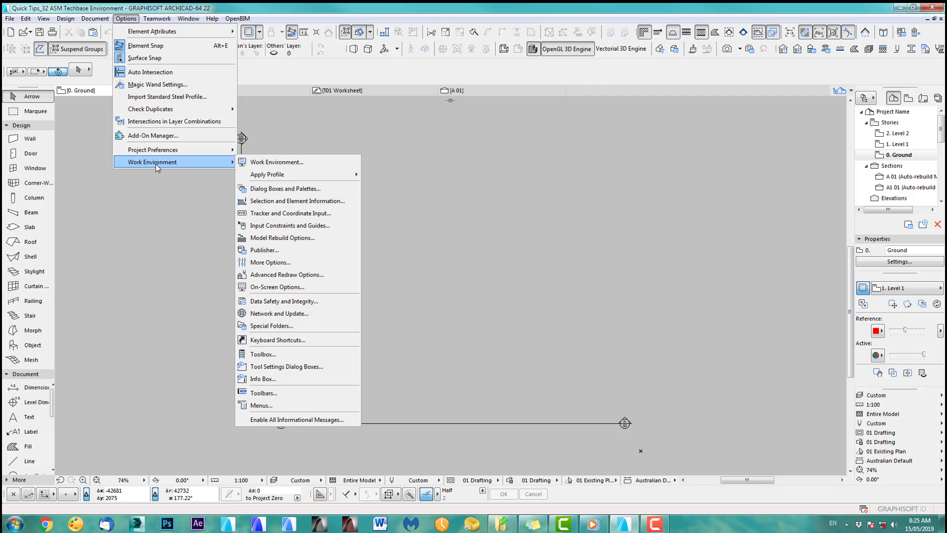
pyautogui.moveTo(292, 175)
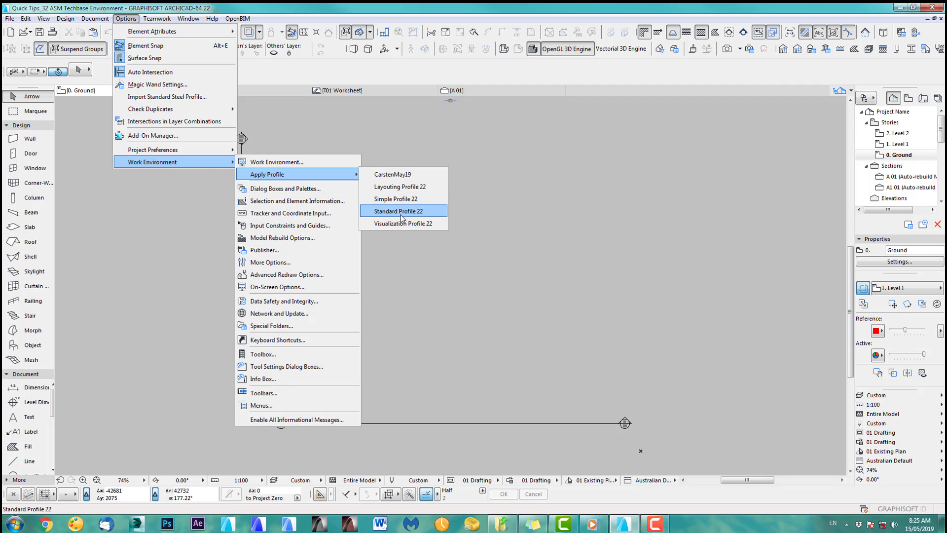
pyautogui.click(401, 218)
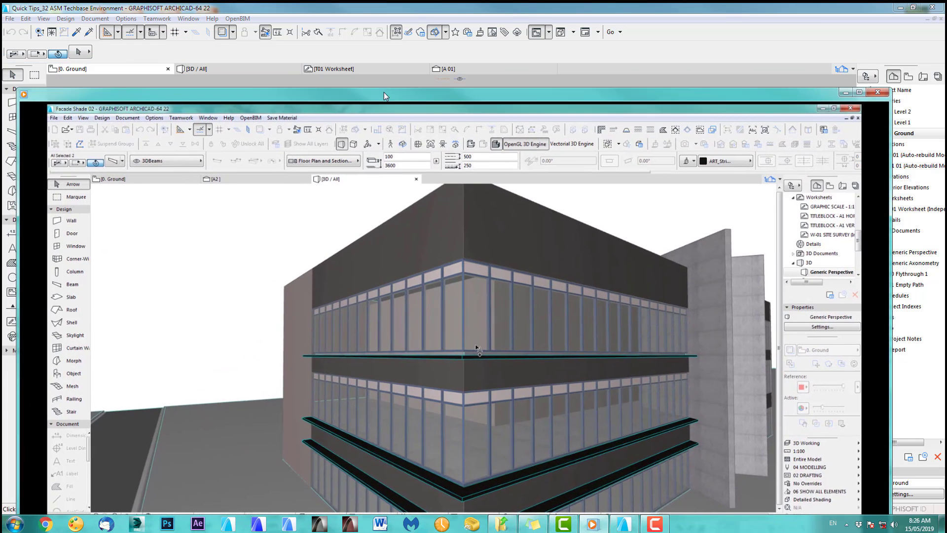
# Step: Reposition the video player window over the plan while the facade-blades clip plays
pyautogui.moveTo(384, 93); pyautogui.dragTo(366, 76)
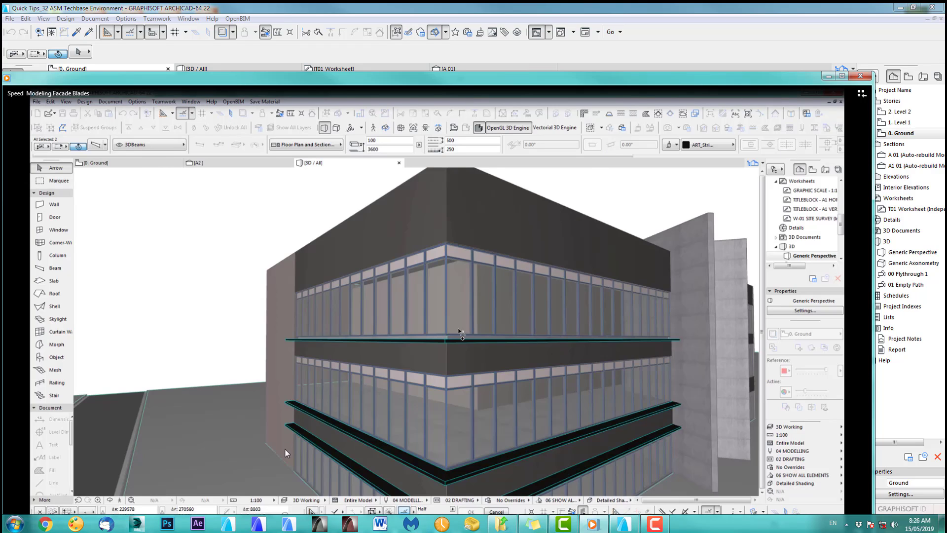
pyautogui.moveTo(401, 77); pyautogui.dragTo(462, 51)
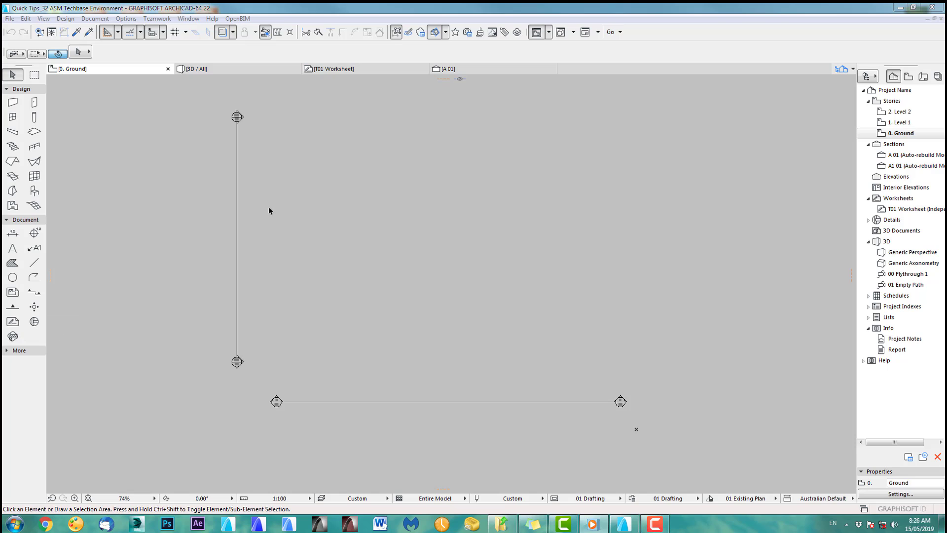
# Step: Show the Coordinates palette from Window > Palettes
pyautogui.click(162, 21)
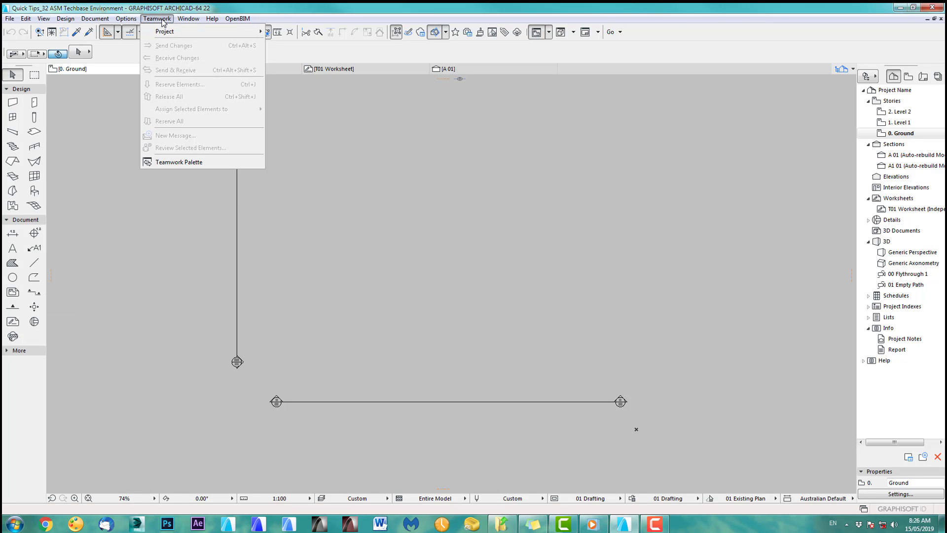
pyautogui.moveTo(188, 19)
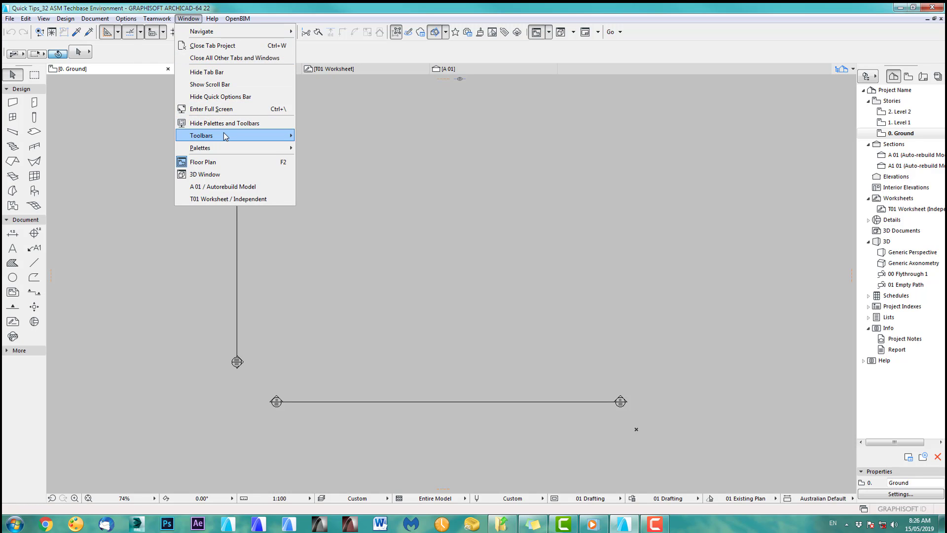
pyautogui.moveTo(226, 134)
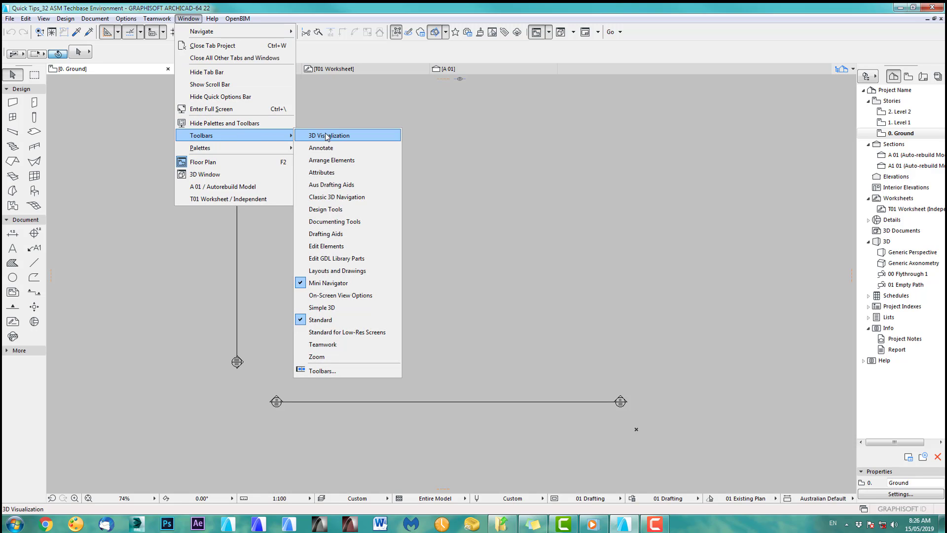
pyautogui.moveTo(259, 152)
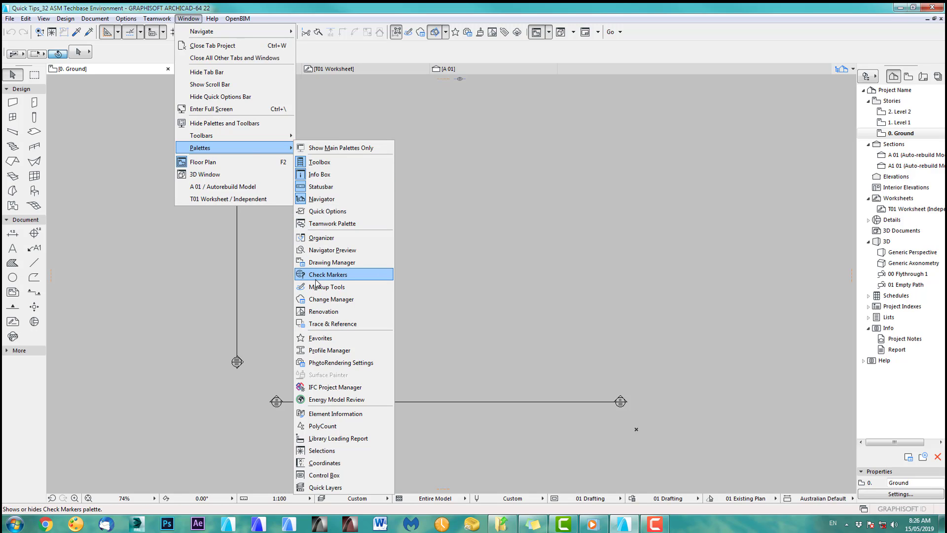
pyautogui.click(325, 463)
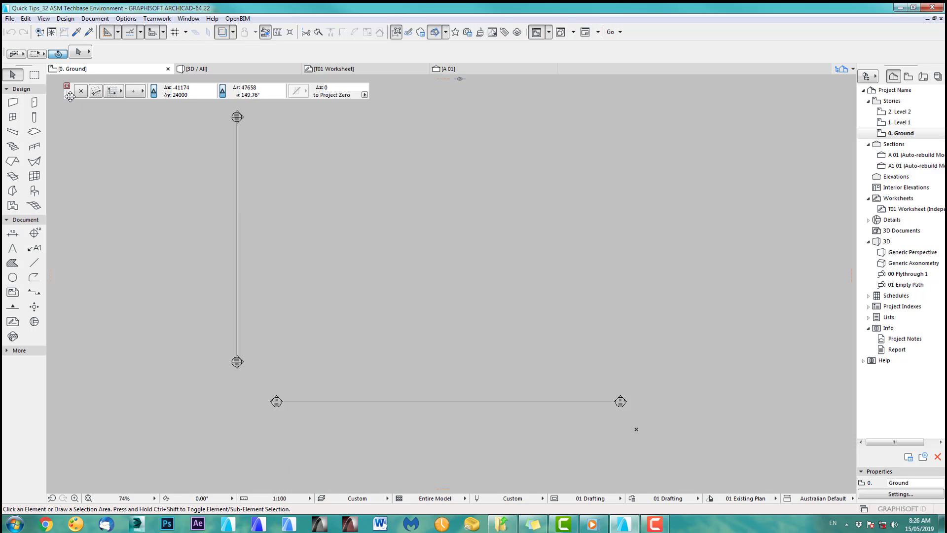
# Step: Dock the Coordinates palette along the bottom edge of the window
pyautogui.moveTo(71, 98); pyautogui.dragTo(82, 121)
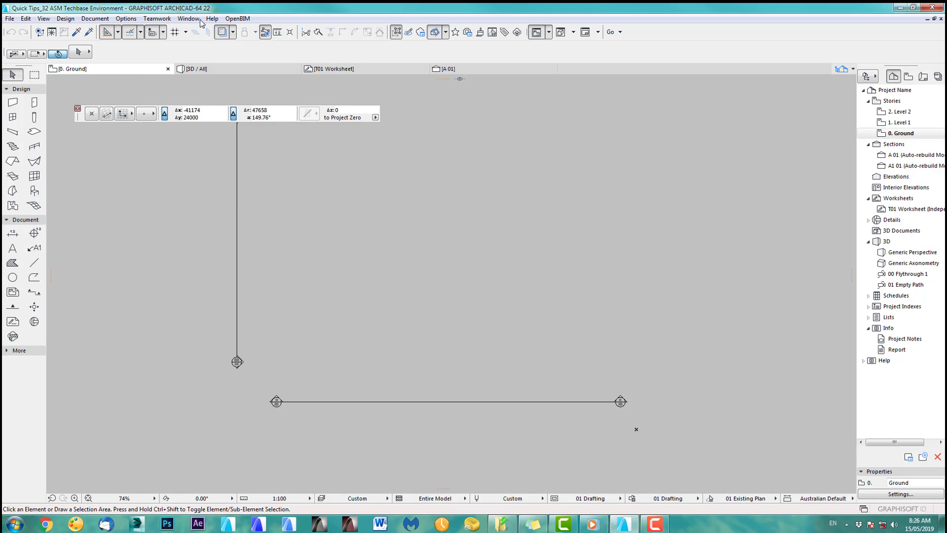
pyautogui.click(200, 20)
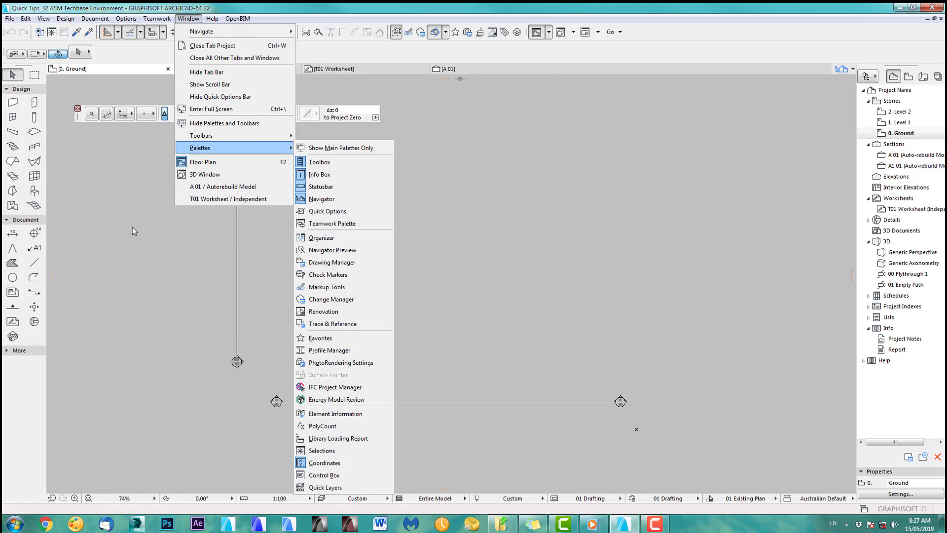
pyautogui.click(128, 203)
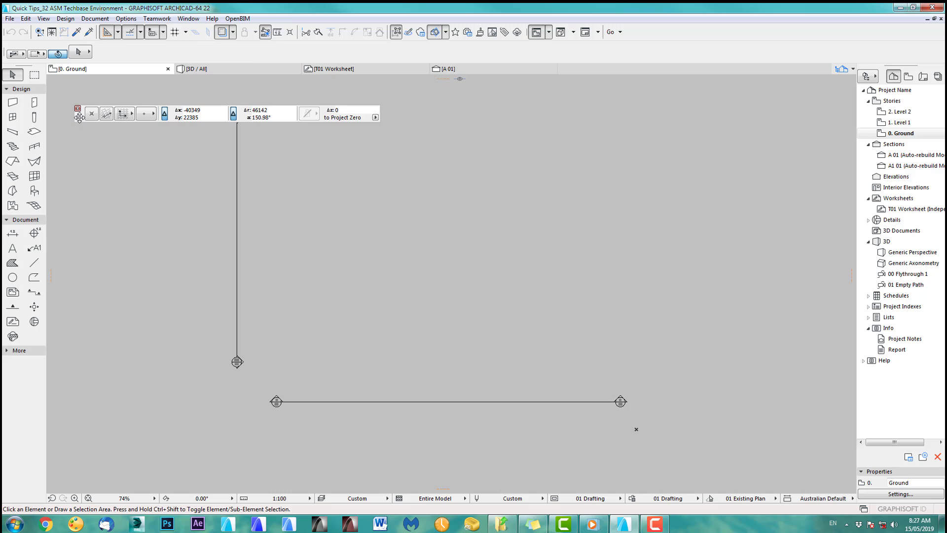
pyautogui.moveTo(79, 117); pyautogui.dragTo(4, 494)
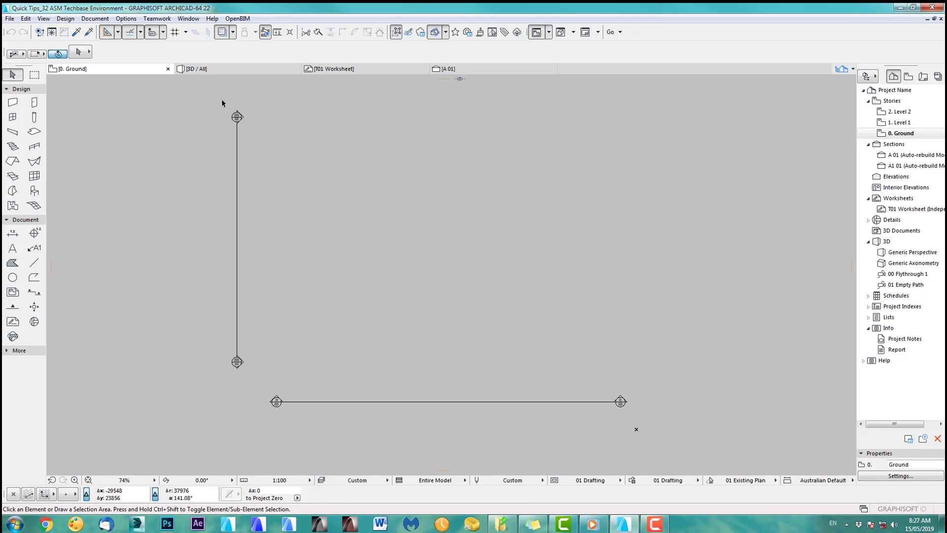
# Step: Open Work Environment settings and select the custom stored profile to view its six schemes
pyautogui.click(129, 20)
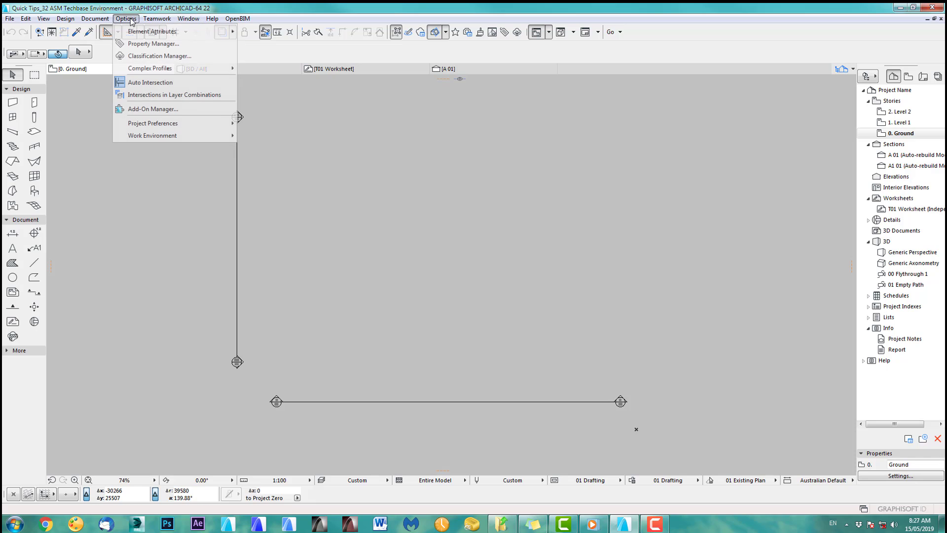
pyautogui.moveTo(148, 138)
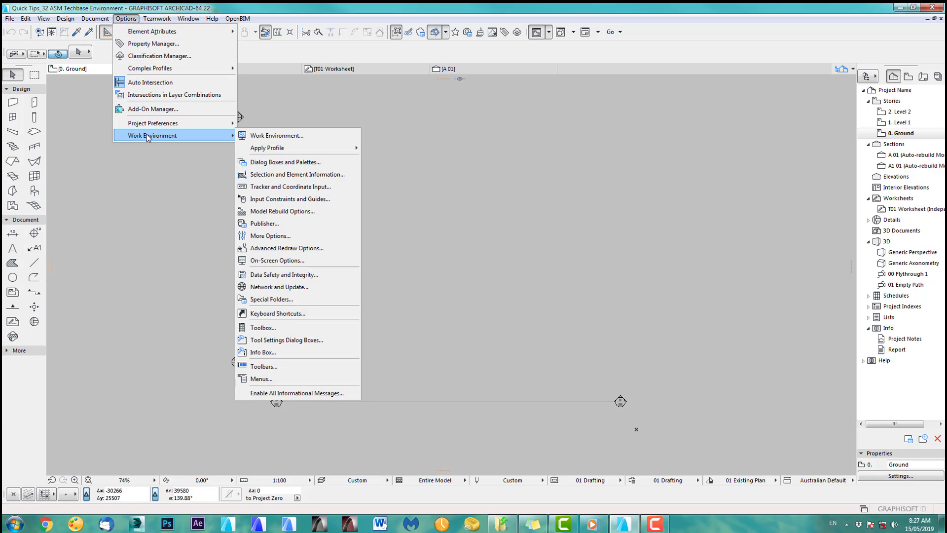
pyautogui.click(269, 137)
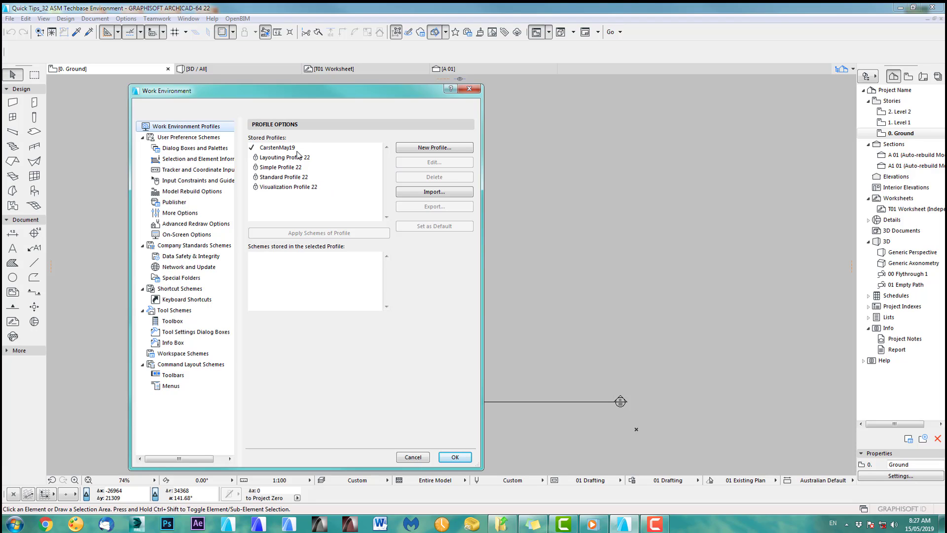
pyautogui.click(284, 149)
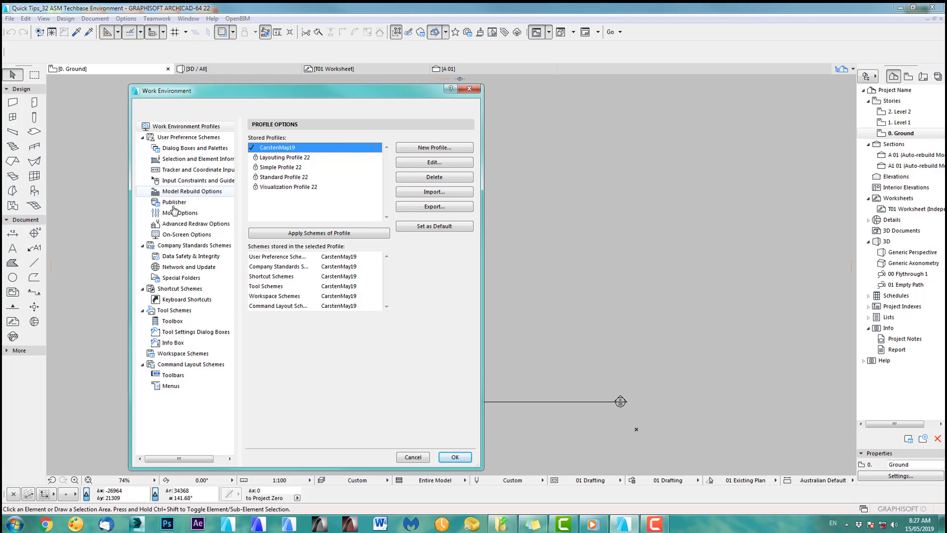
# Step: Browse Tool and Command Layout Schemes, then select the custom scheme under Workspace Schemes
pyautogui.click(171, 312)
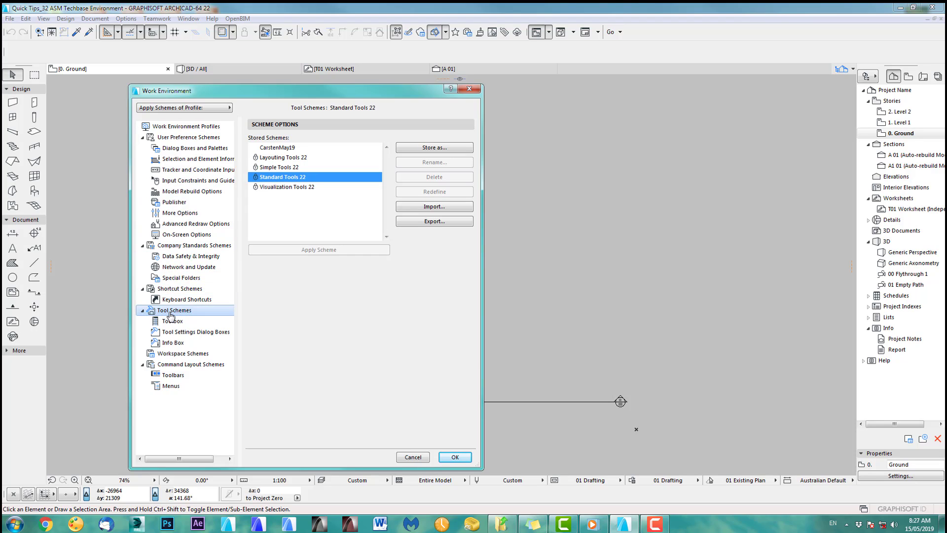
pyautogui.click(279, 148)
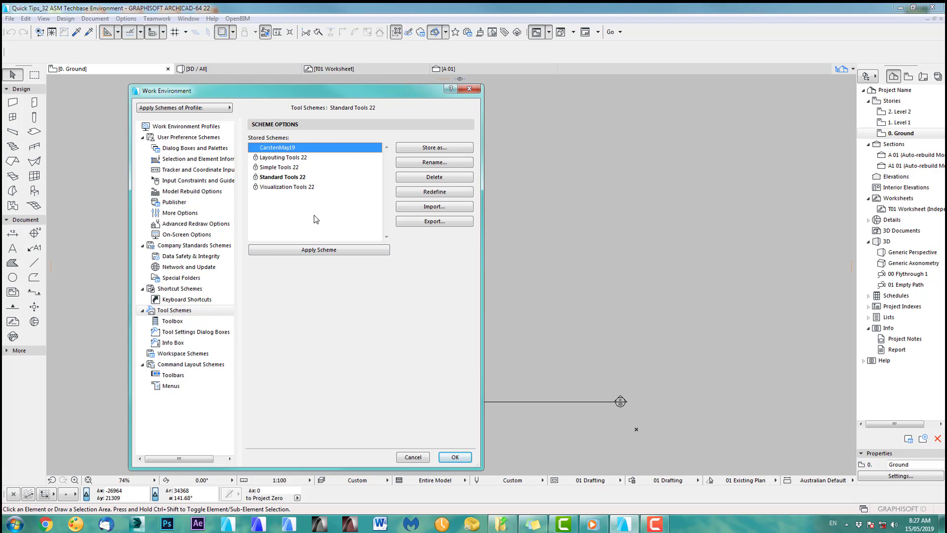
pyautogui.click(177, 364)
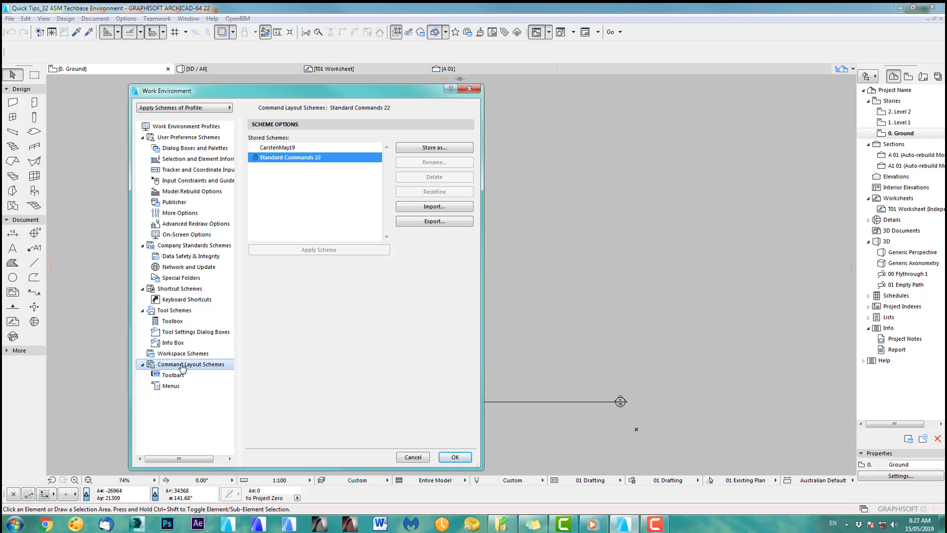
pyautogui.click(191, 356)
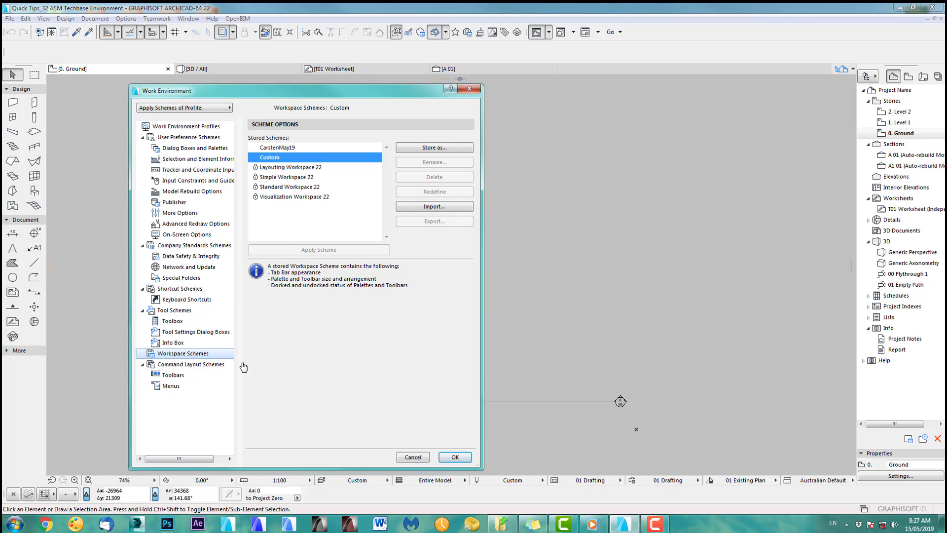
pyautogui.click(280, 148)
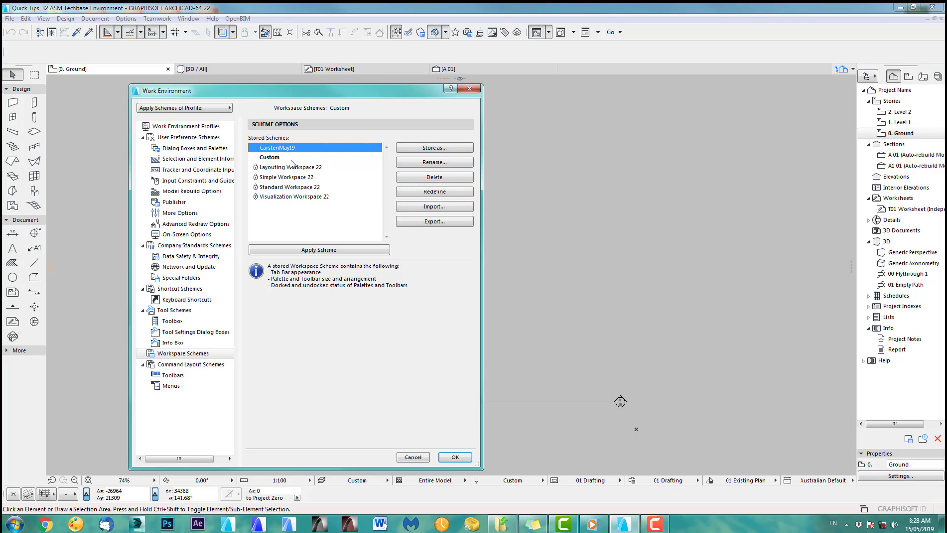
# Step: Select Standard Profile 22 in Stored Profiles and set it as the default
pyautogui.click(214, 128)
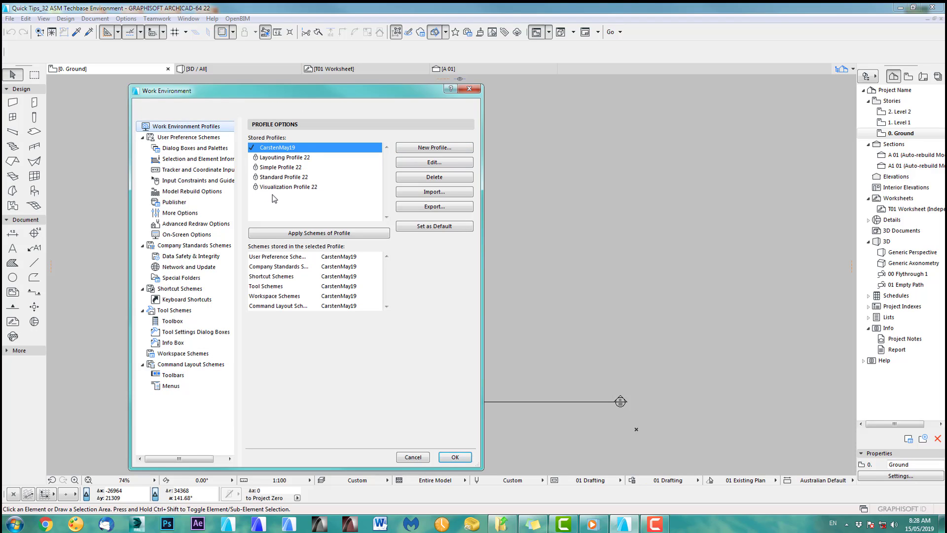
pyautogui.click(424, 148)
pyautogui.click(581, 366)
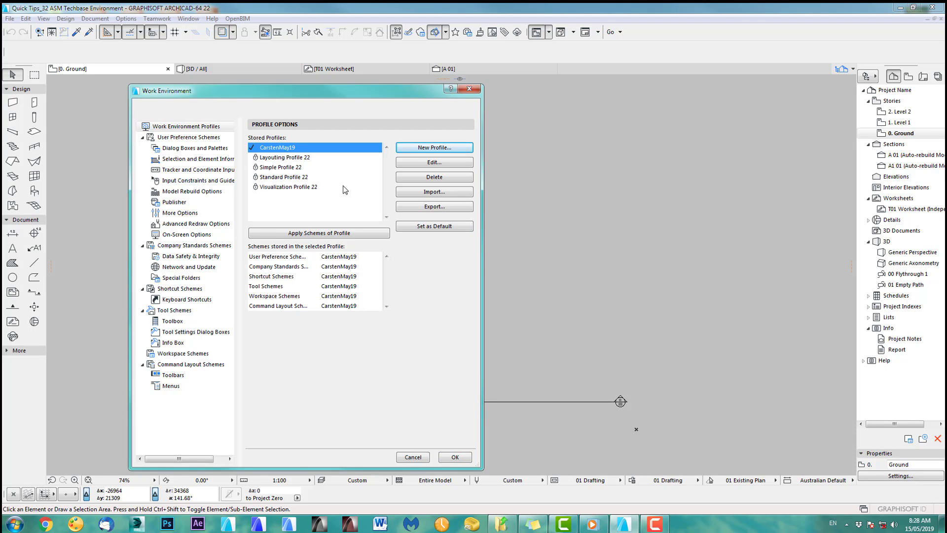
pyautogui.click(299, 179)
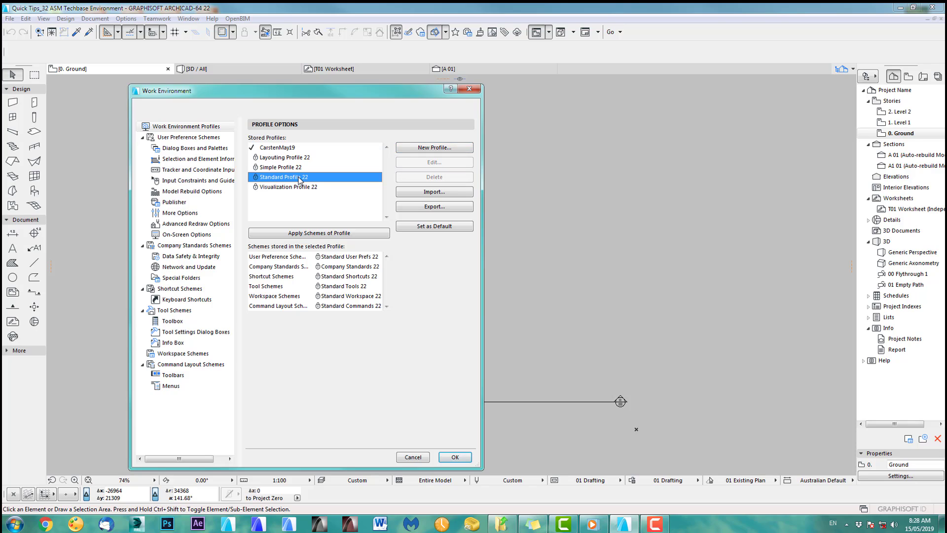
pyautogui.click(430, 229)
# Step: Create a new profile 'ASM Techbase' with Standard Workspace 22 as its workspace scheme
pyautogui.click(435, 148)
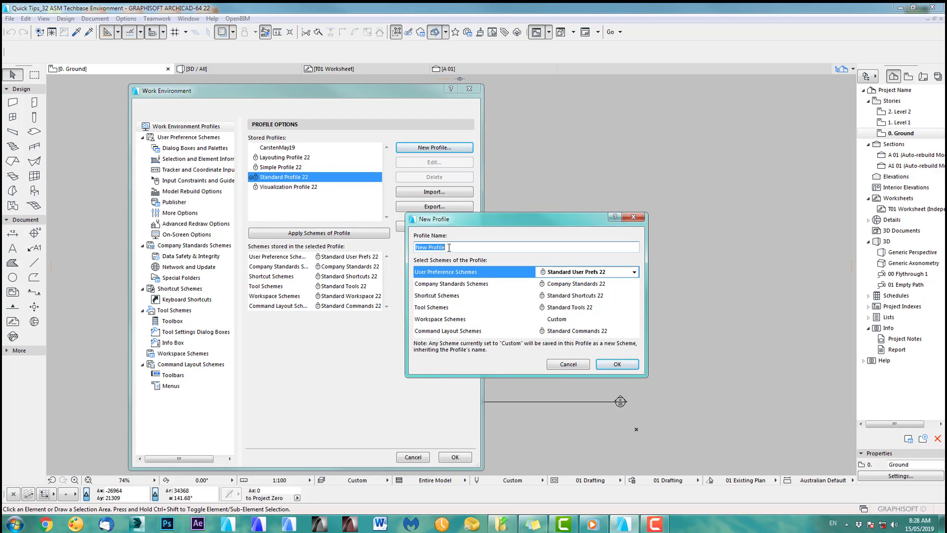
pyautogui.write('ASM Techbase')
pyautogui.click(630, 320)
pyautogui.click(634, 320)
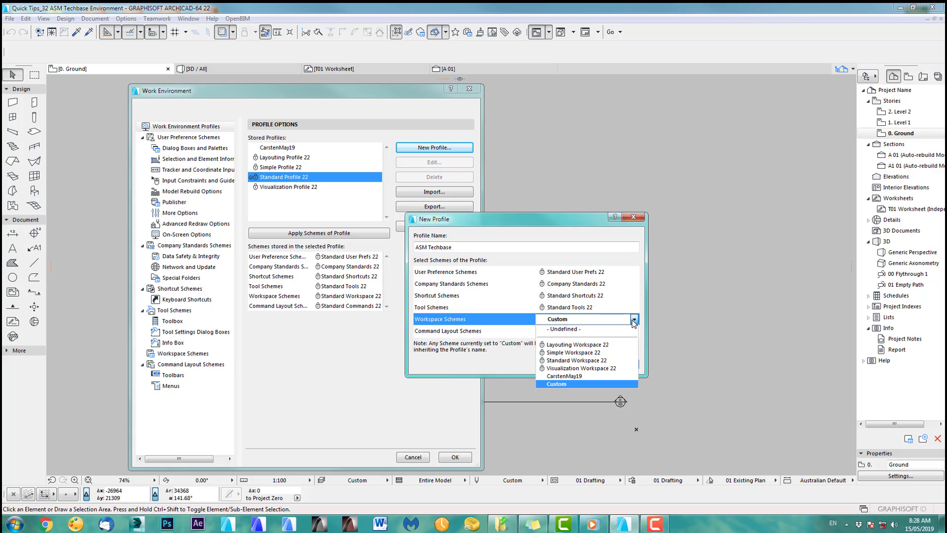
pyautogui.click(601, 361)
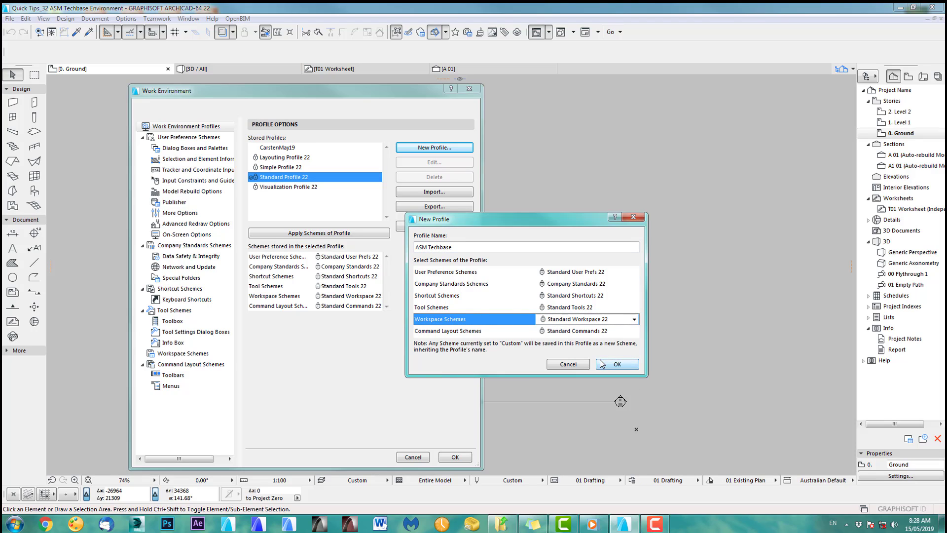
pyautogui.click(616, 364)
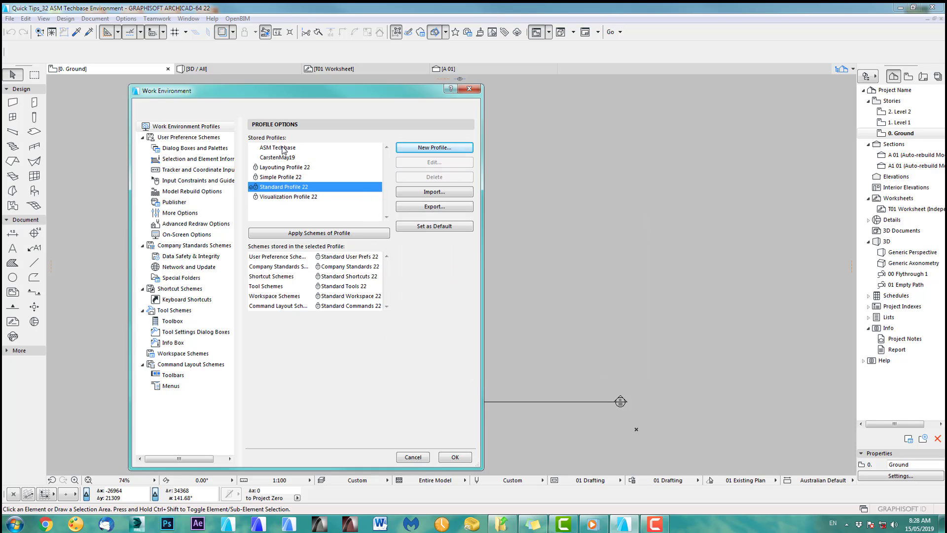
# Step: Select the ASM Techbase profile and go to the Workspace Schemes page
pyautogui.click(283, 148)
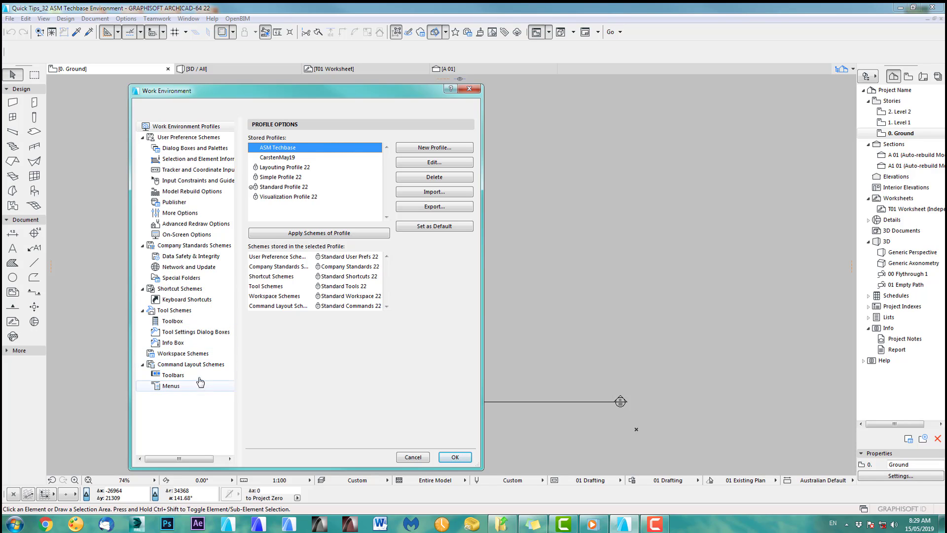
pyautogui.click(184, 354)
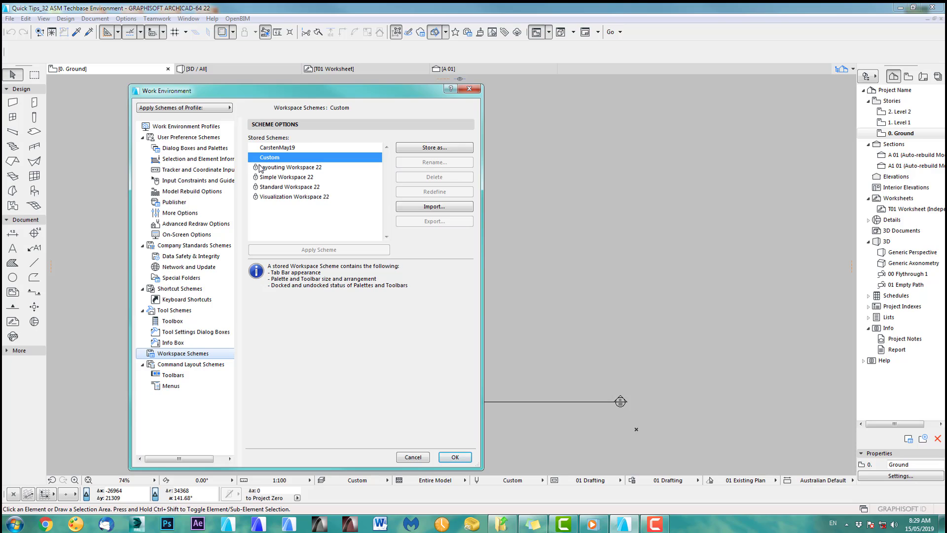
# Step: Store the current workspace as a new scheme named 'ASM Techbase'
pyautogui.click(433, 148)
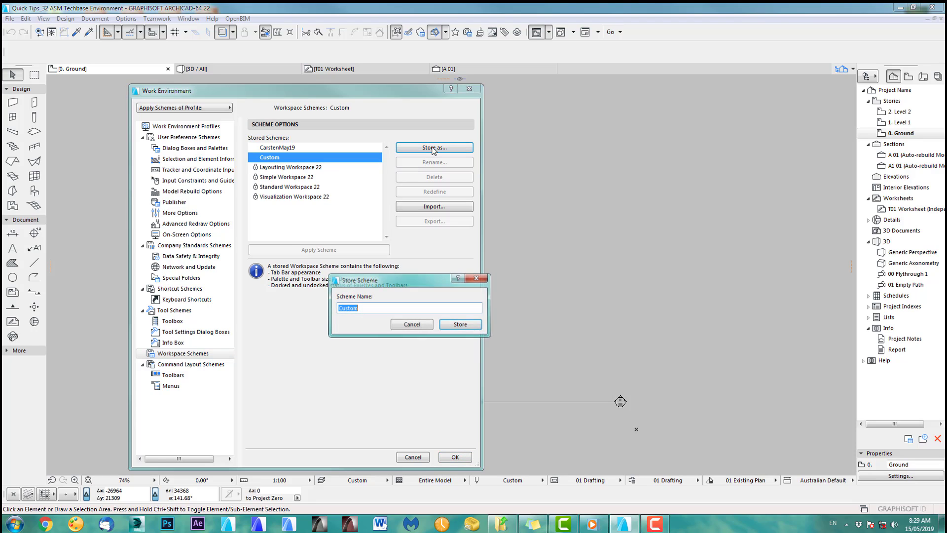
pyautogui.write('ASM Techbase')
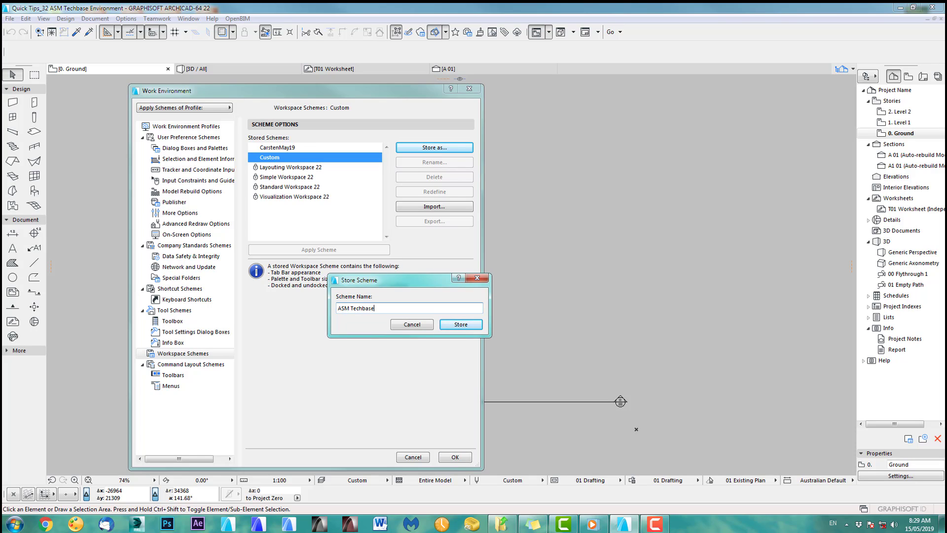
pyautogui.click(454, 324)
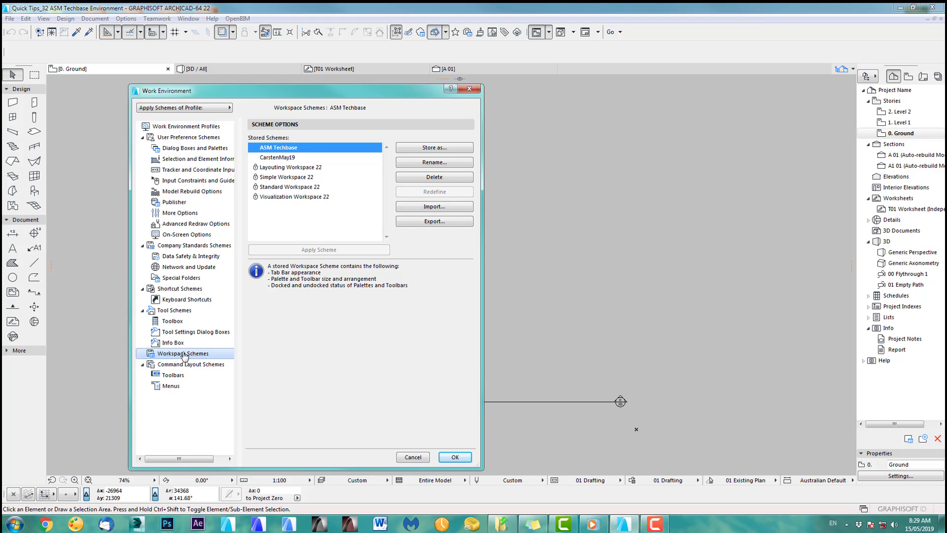
# Step: Open the Edit Profile dialog for ASM Techbase from Work Environment Profiles
pyautogui.click(207, 127)
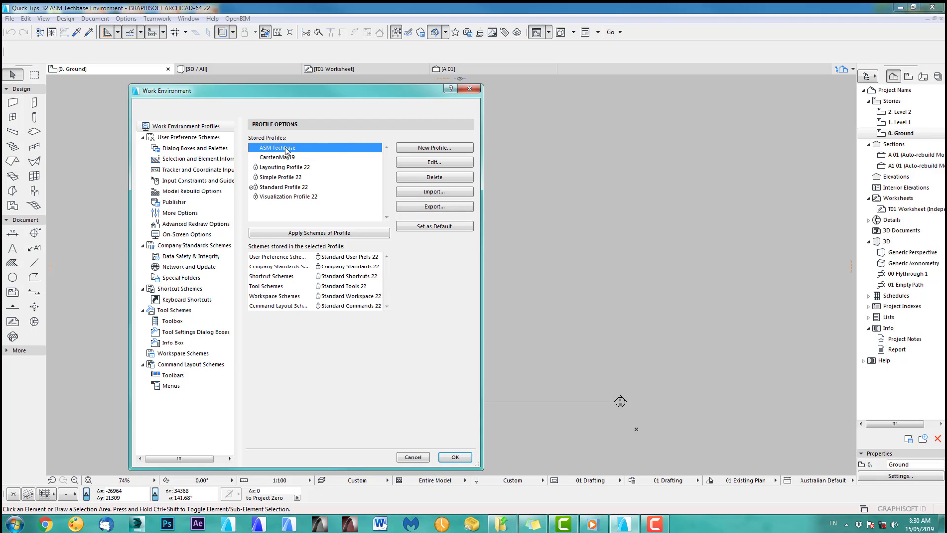
pyautogui.click(423, 163)
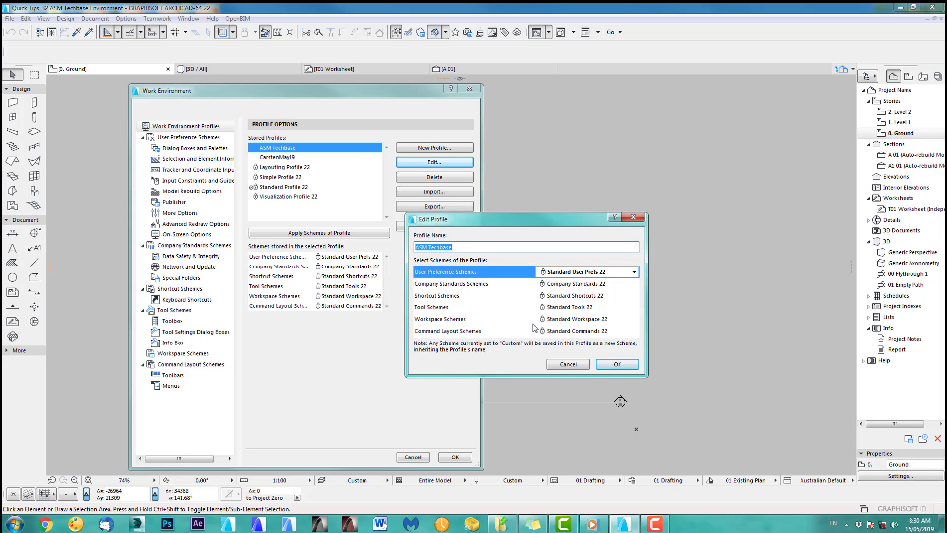
# Step: Assign the ASM Techbase workspace scheme to the ASM Techbase profile and confirm the edit
pyautogui.click(622, 321)
pyautogui.click(635, 320)
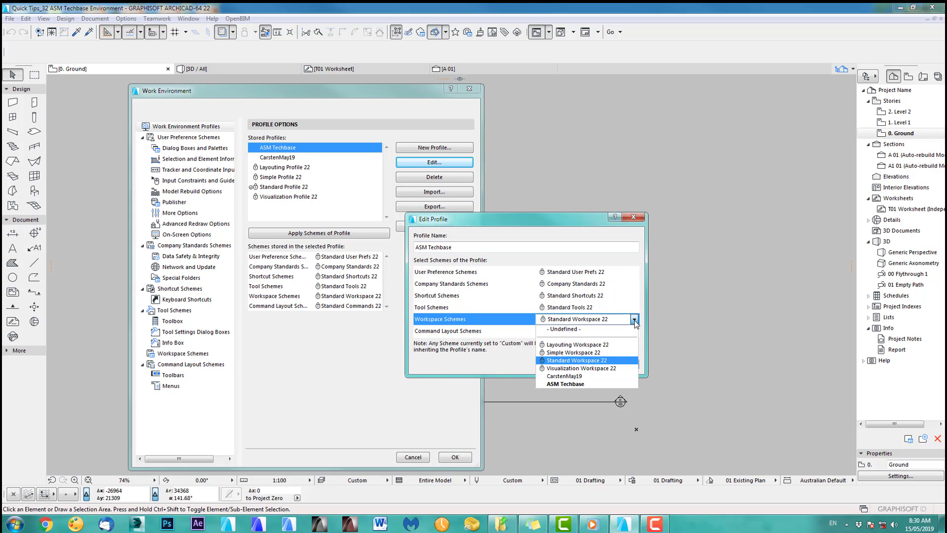
pyautogui.click(585, 384)
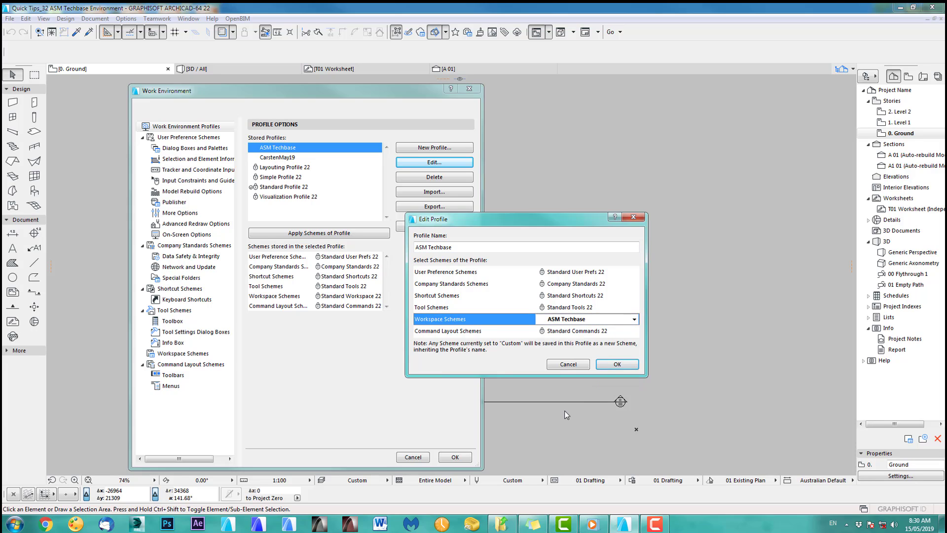
pyautogui.click(616, 364)
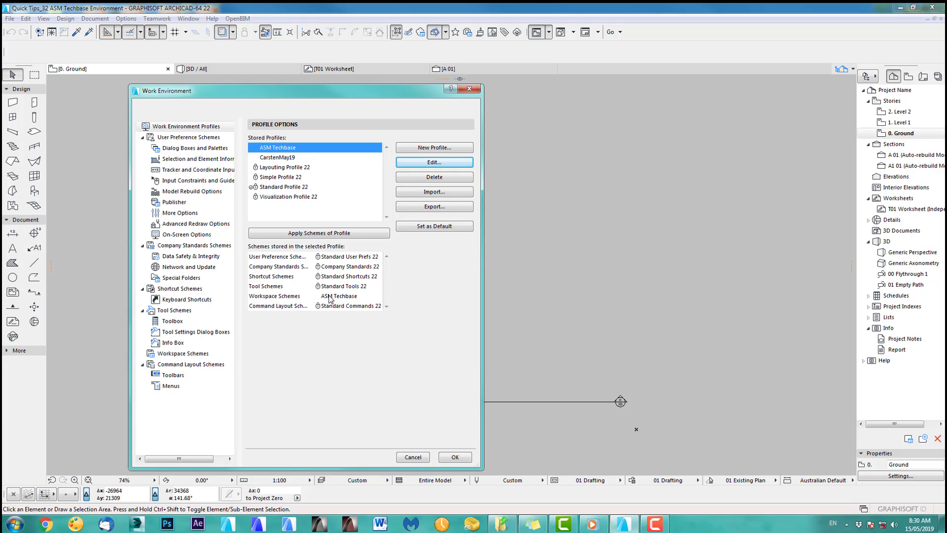
# Step: Make ASM Techbase the default profile and close the Work Environment settings with OK
pyautogui.click(192, 354)
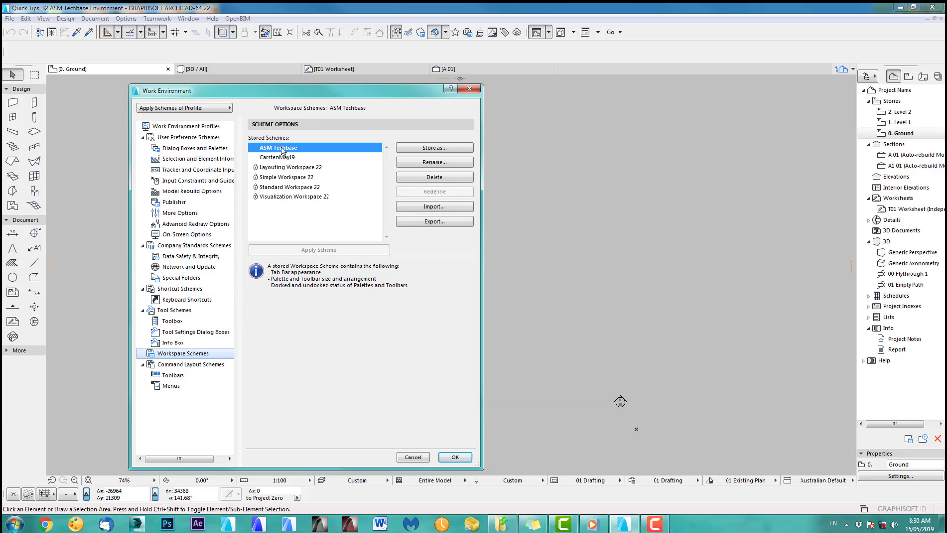
pyautogui.click(281, 187)
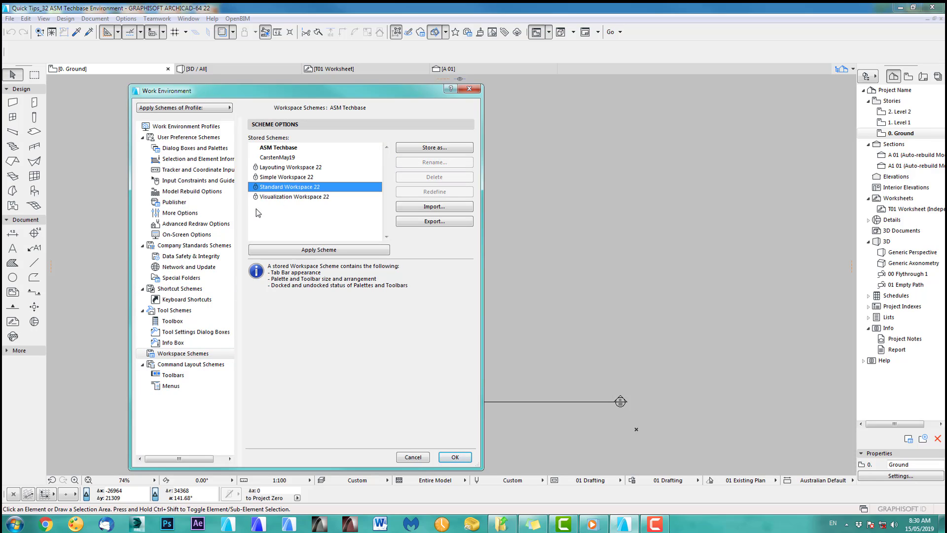
pyautogui.click(205, 127)
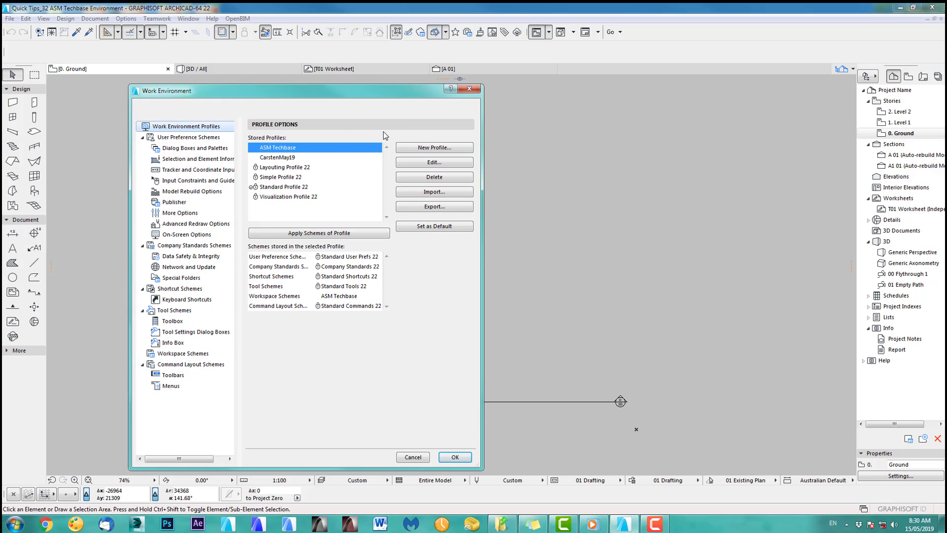
pyautogui.click(428, 226)
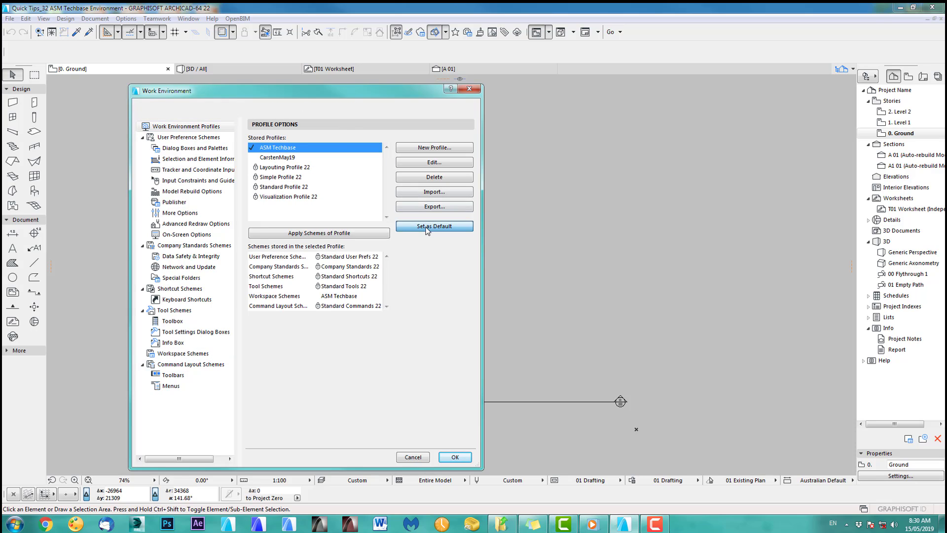
pyautogui.click(454, 456)
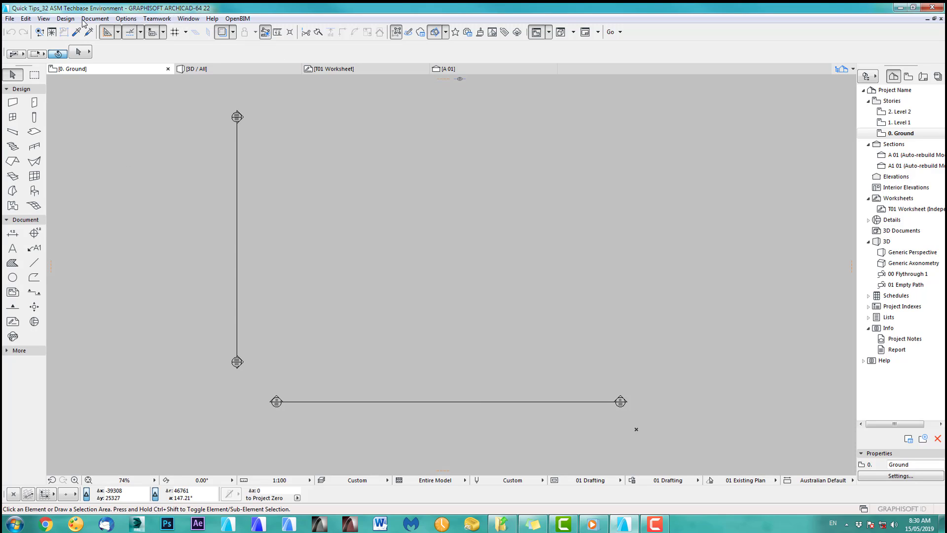
# Step: Apply Standard Profile 22 from Options > Work Environment
pyautogui.click(126, 18)
pyautogui.moveTo(174, 139)
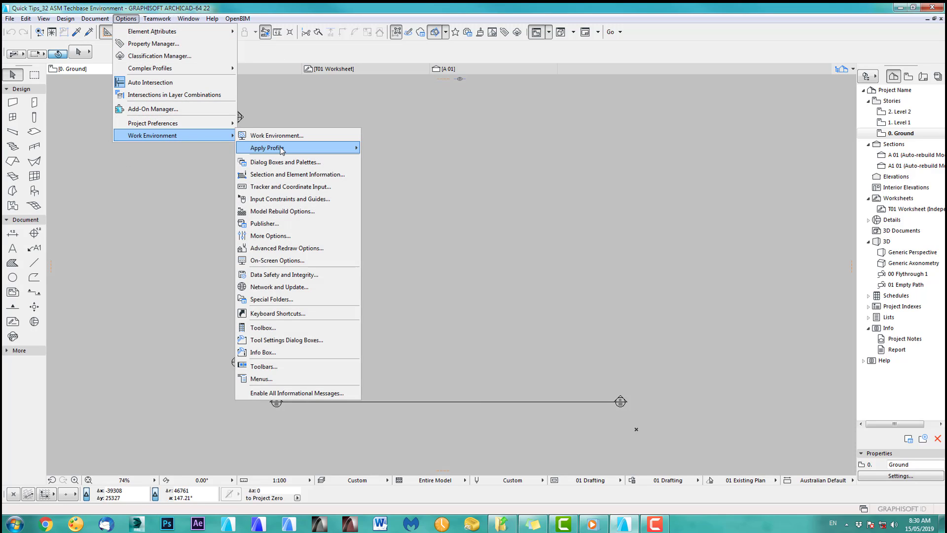
pyautogui.moveTo(289, 150)
pyautogui.click(408, 198)
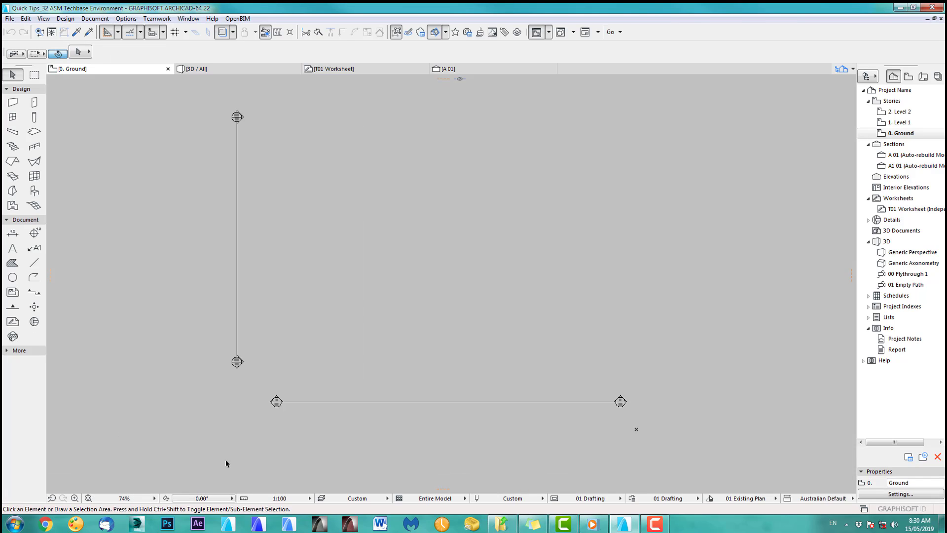
# Step: Apply the ASM Techbase profile to the interface
pyautogui.click(126, 18)
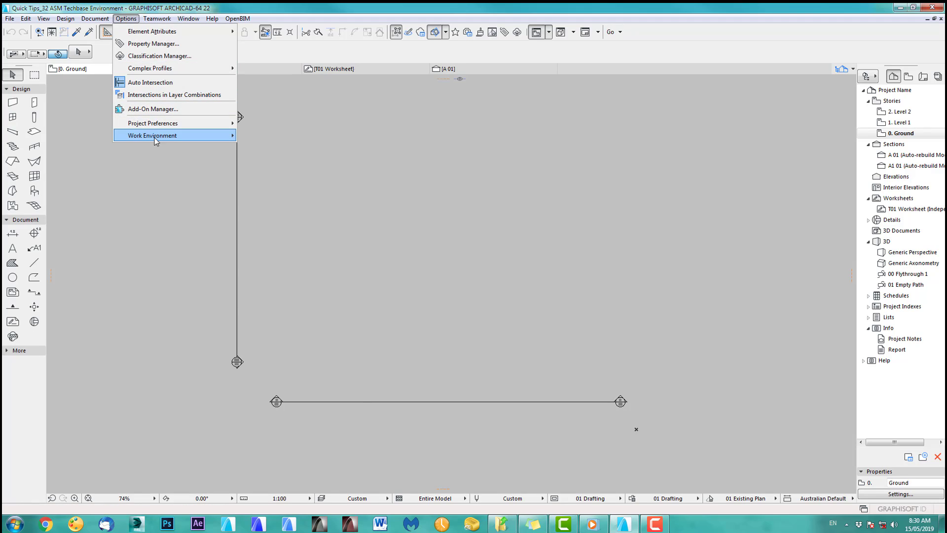
pyautogui.moveTo(155, 137)
pyautogui.moveTo(273, 152)
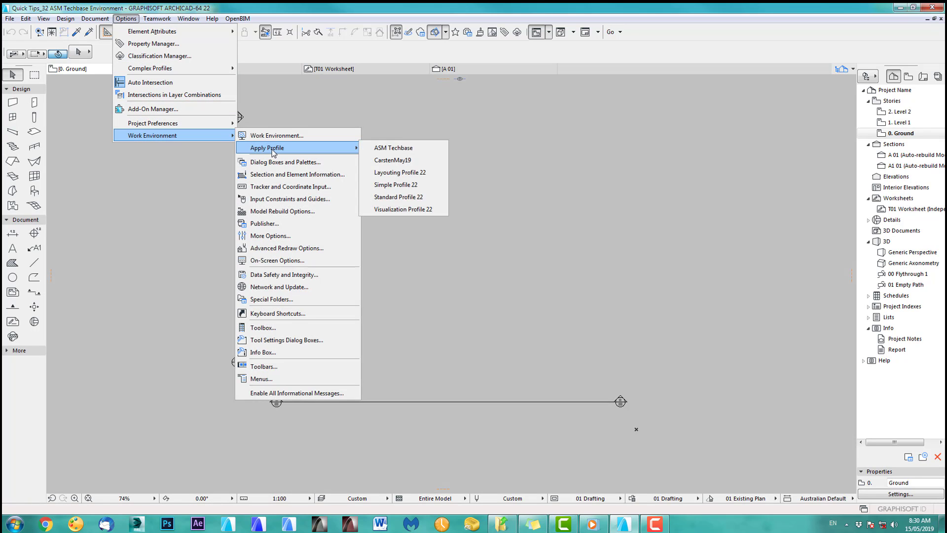
pyautogui.click(410, 148)
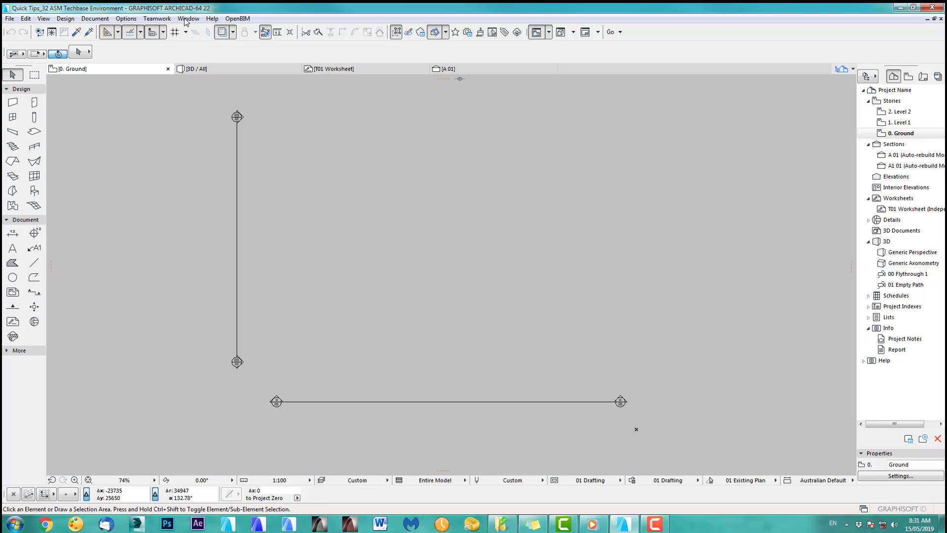
# Step: In Work Environment, select the ASM Techbase stored profile and accept with OK
pyautogui.click(155, 19)
pyautogui.moveTo(127, 19)
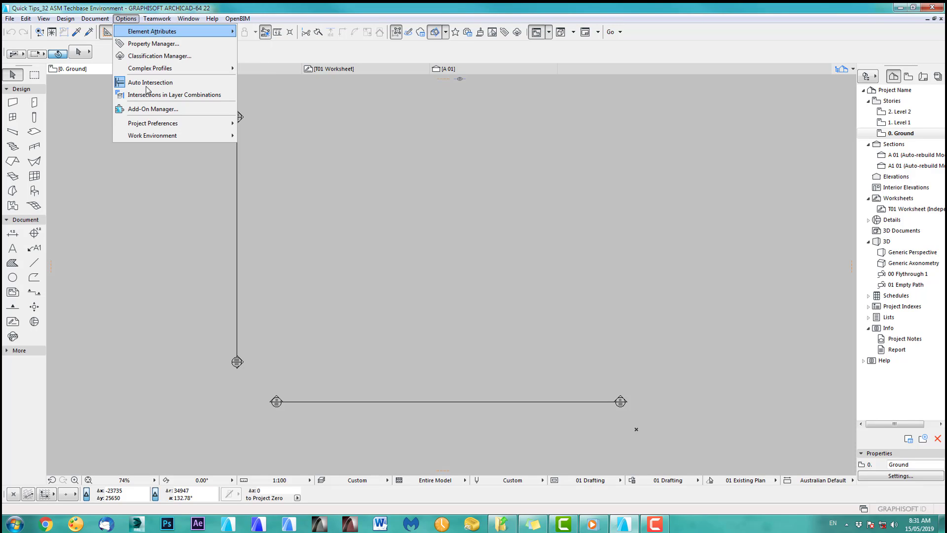
pyautogui.moveTo(173, 136)
pyautogui.click(256, 136)
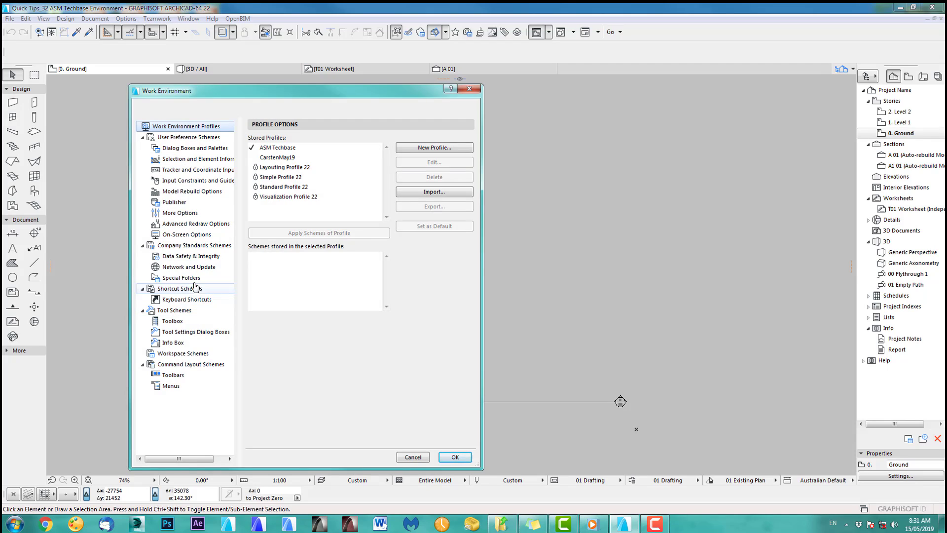
pyautogui.click(278, 147)
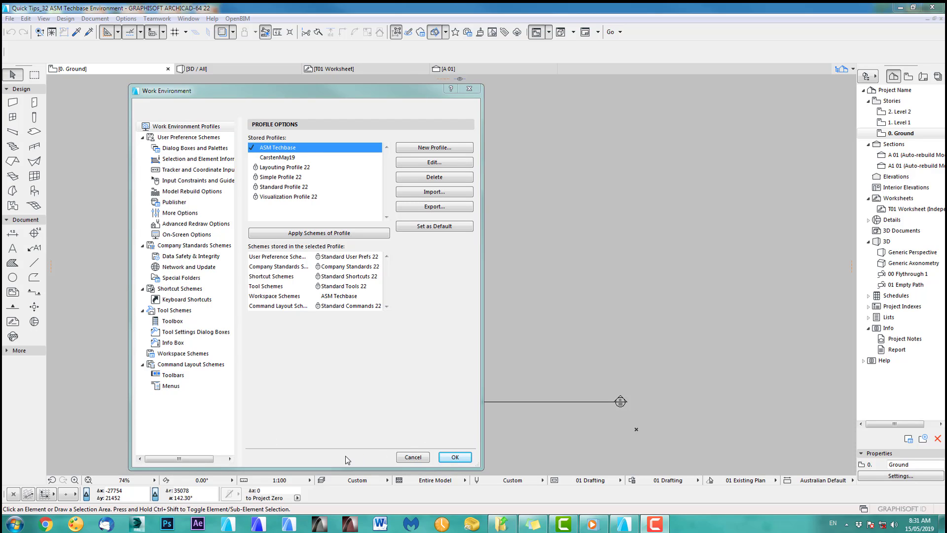
pyautogui.click(459, 461)
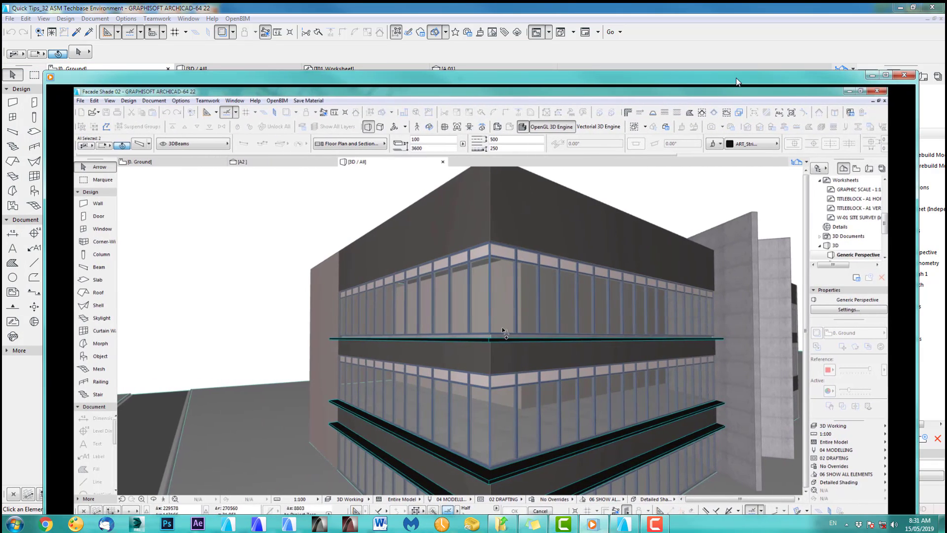
pyautogui.moveTo(735, 78); pyautogui.dragTo(726, 56)
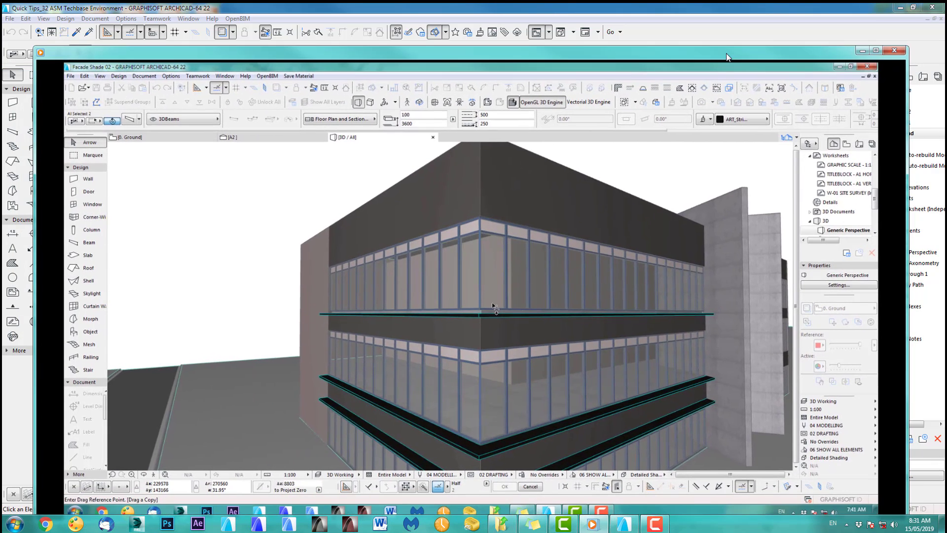
pyautogui.moveTo(253, 96)
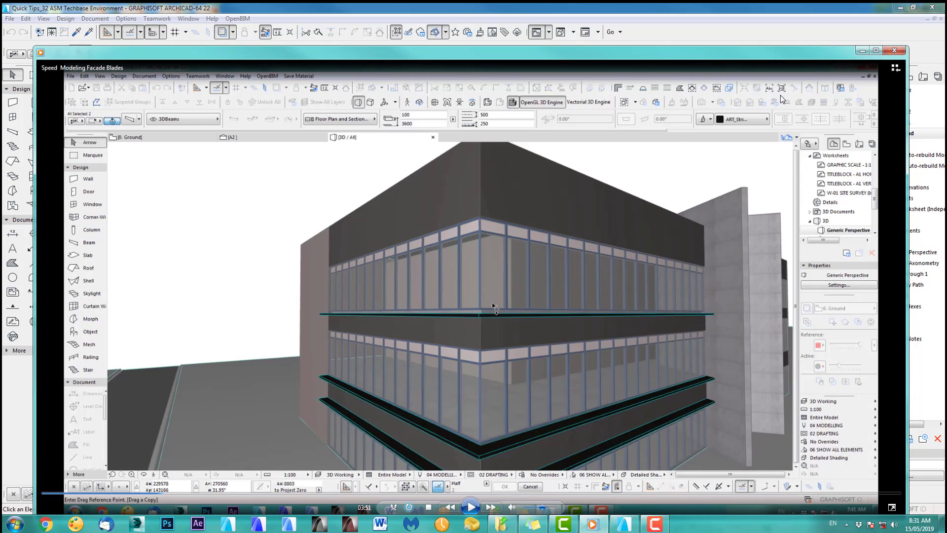
pyautogui.moveTo(799, 55); pyautogui.dragTo(2, 54)
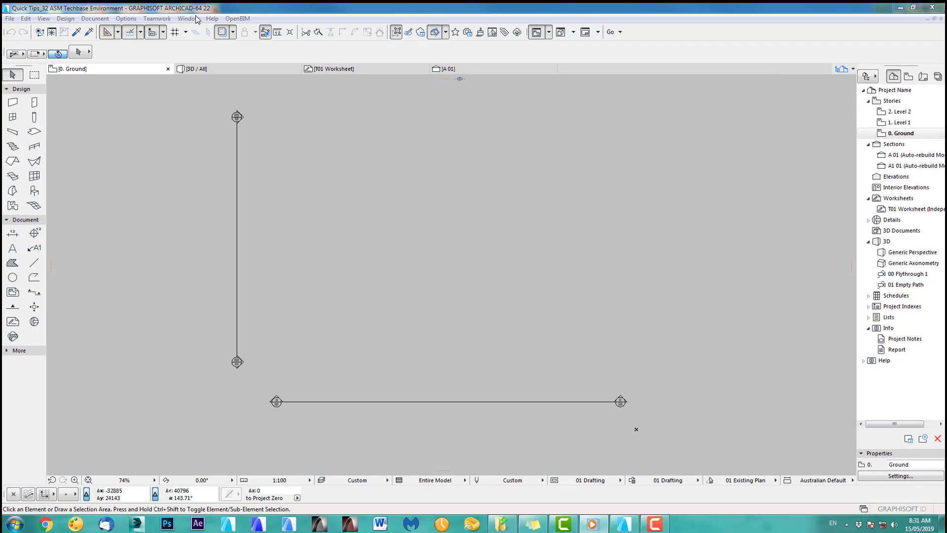
# Step: Select the Wall tool and open Options > Work Environment > Work Environment..
pyautogui.click(13, 102)
pyautogui.click(13, 103)
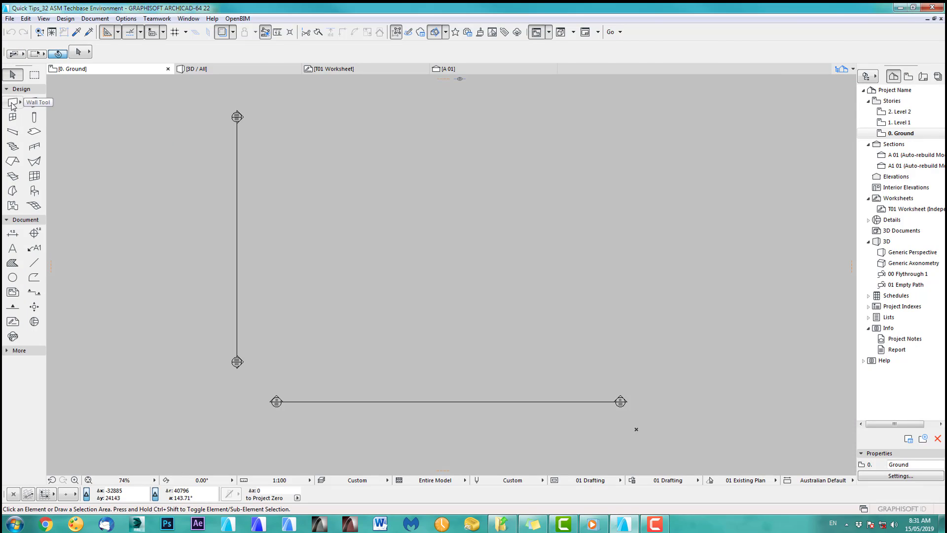
pyautogui.click(125, 19)
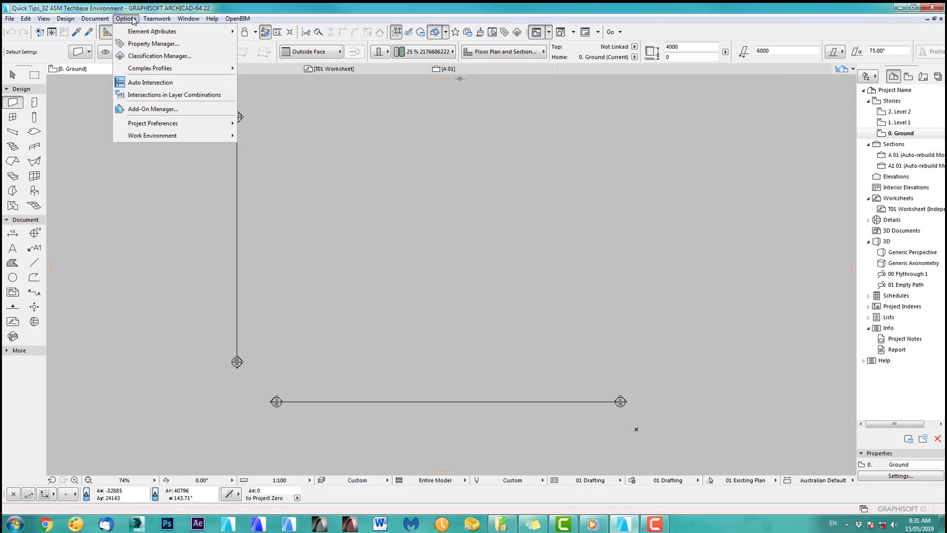
pyautogui.moveTo(172, 134)
pyautogui.click(277, 137)
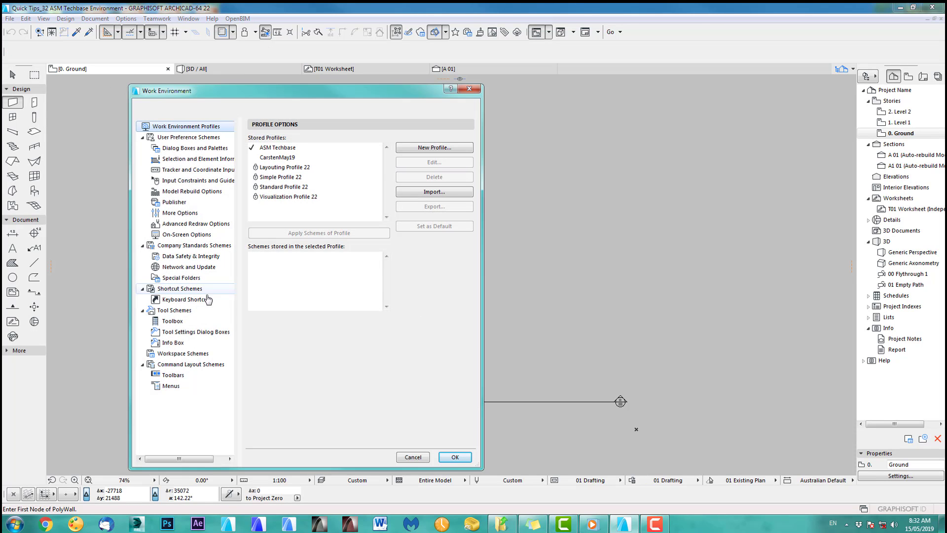
# Step: Compare the Toolbox, Tool Settings Dialog Boxes and Info Box pages under Tool Schemes
pyautogui.click(181, 311)
pyautogui.click(173, 321)
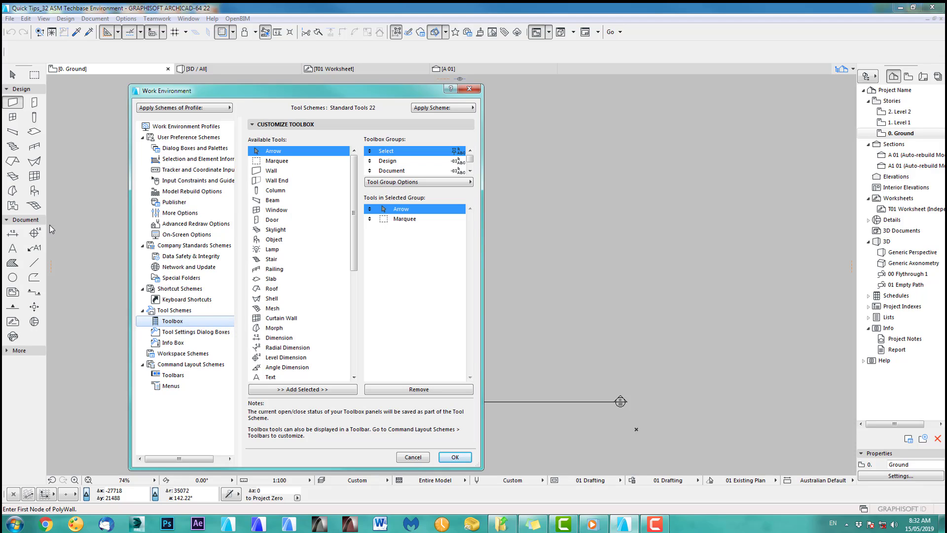
pyautogui.click(178, 343)
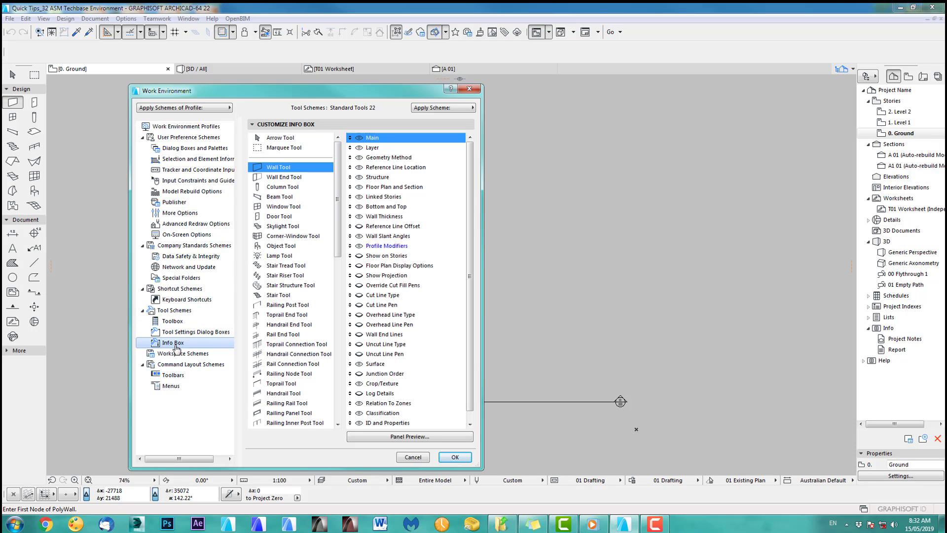
pyautogui.click(173, 322)
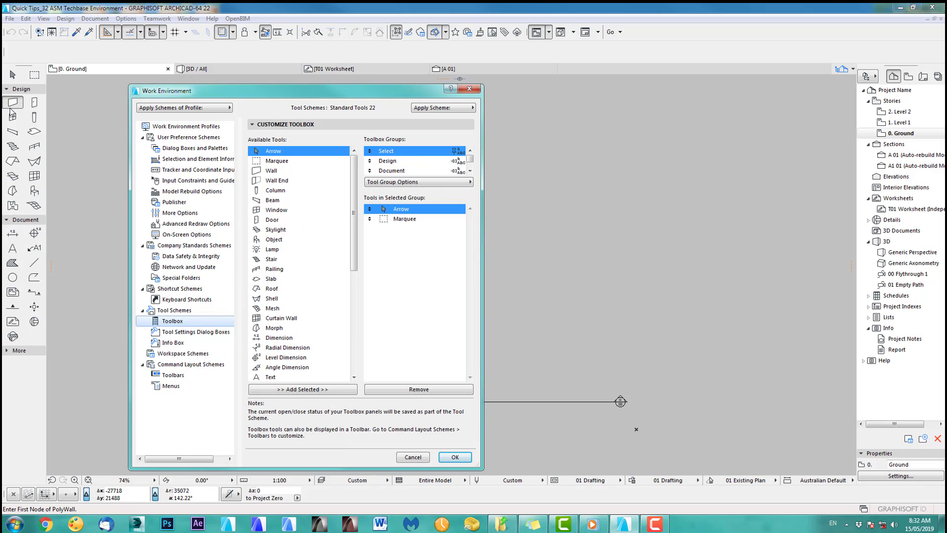
pyautogui.click(176, 333)
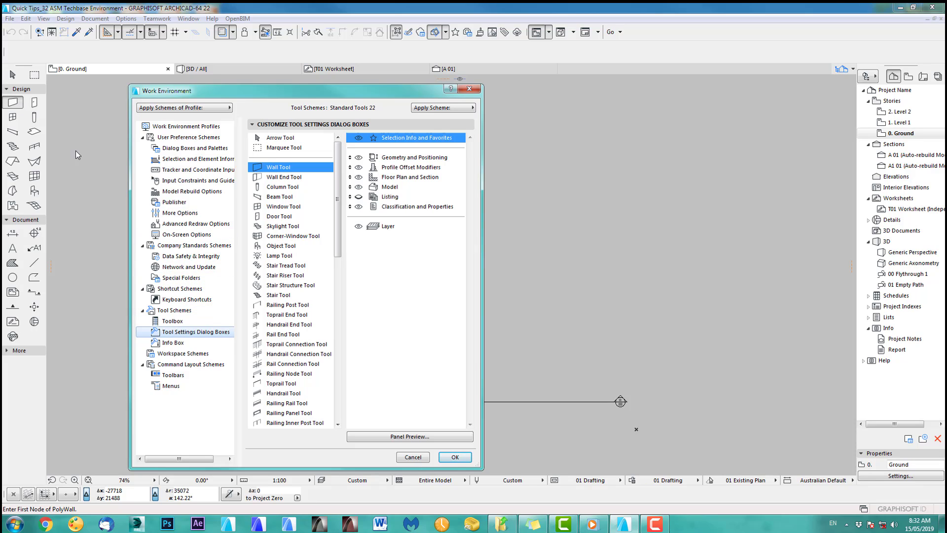
pyautogui.click(182, 321)
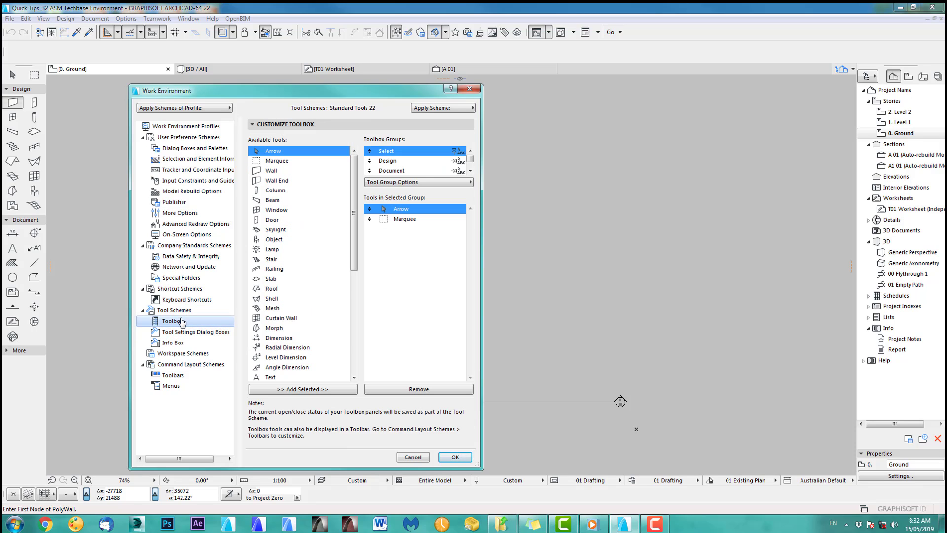
pyautogui.click(179, 344)
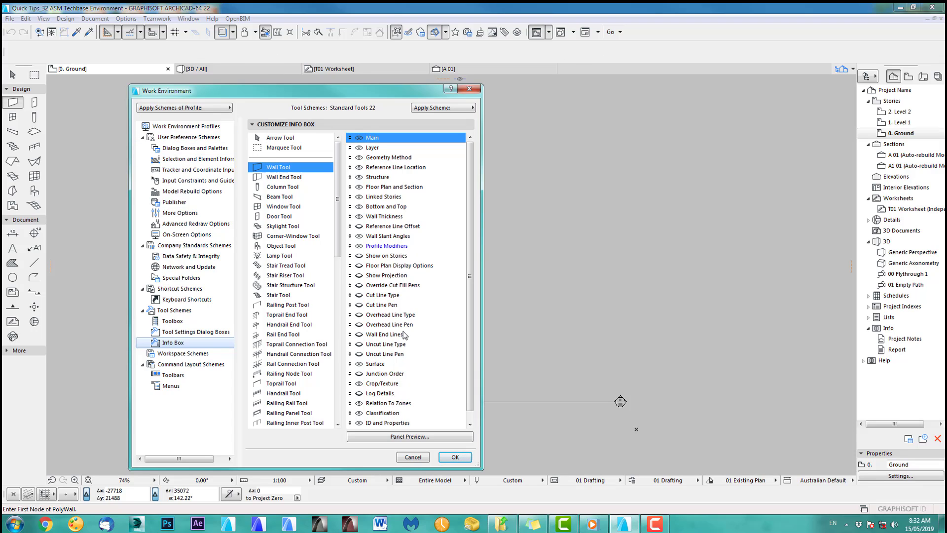
# Step: Cancel the Work Environment dialog, then switch from the Slab tool back to the Wall tool
pyautogui.click(418, 458)
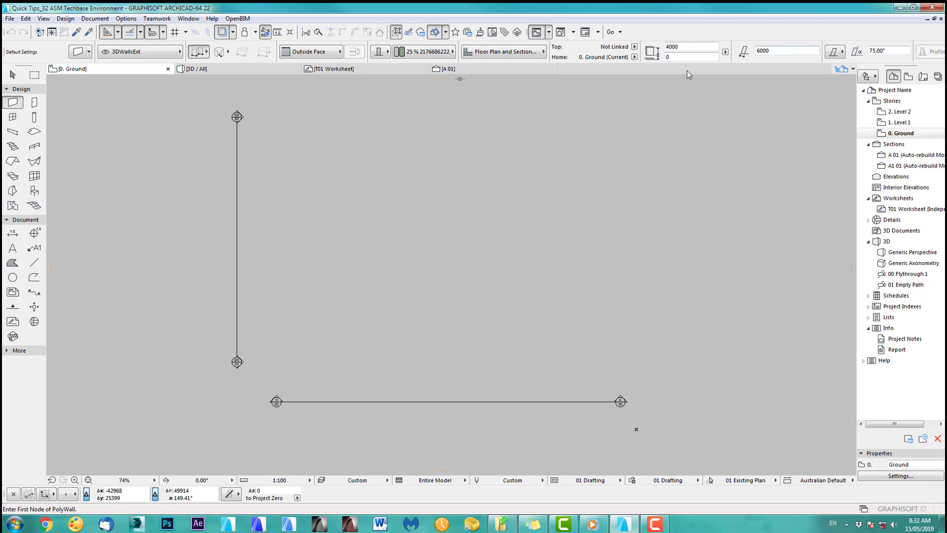
pyautogui.click(34, 134)
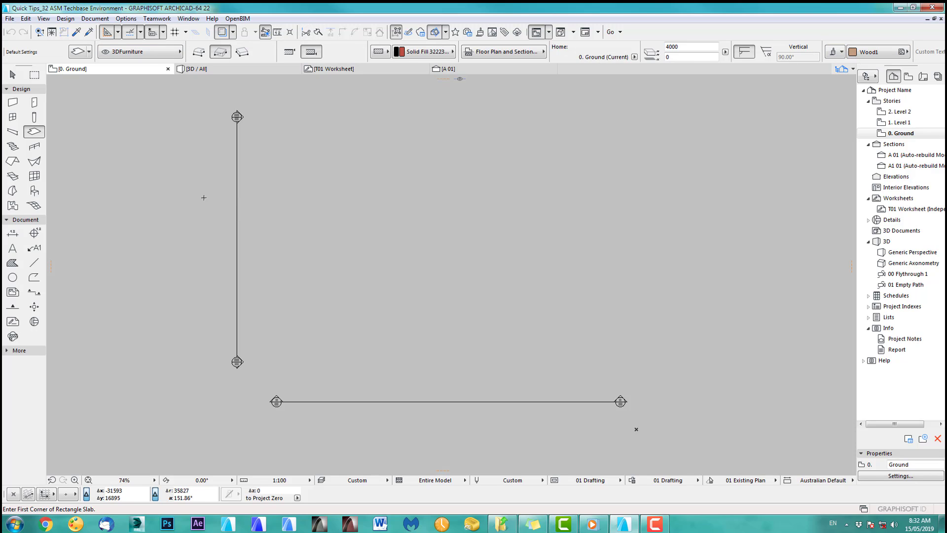
pyautogui.click(14, 103)
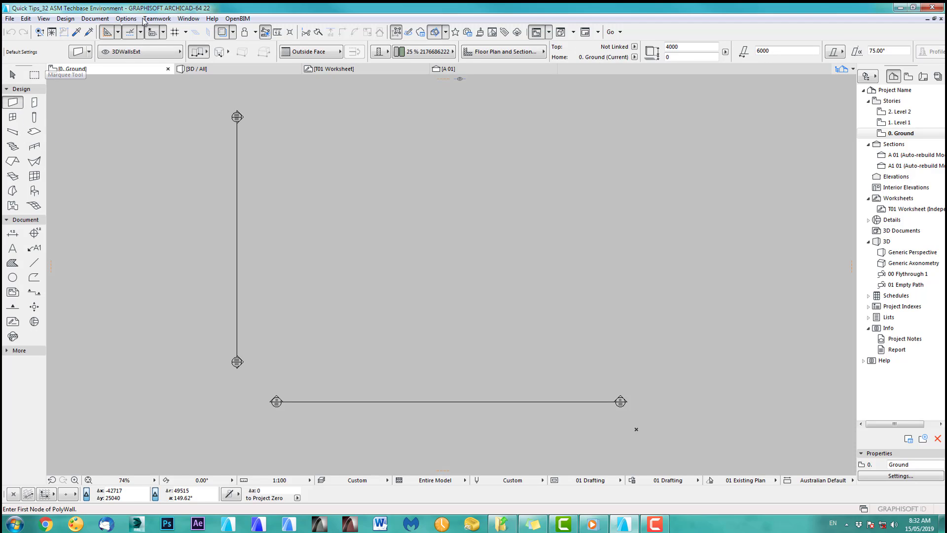
pyautogui.click(126, 19)
pyautogui.moveTo(170, 136)
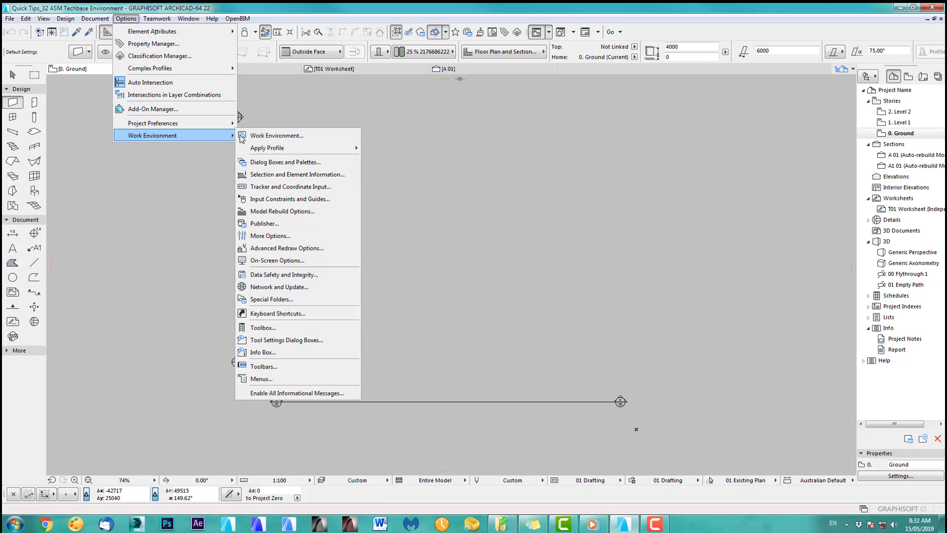
pyautogui.click(262, 135)
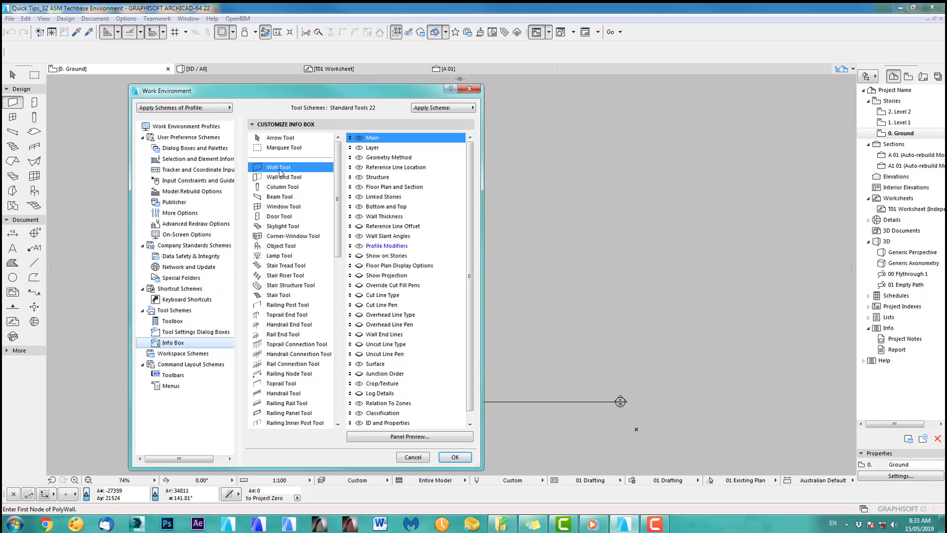
pyautogui.click(422, 458)
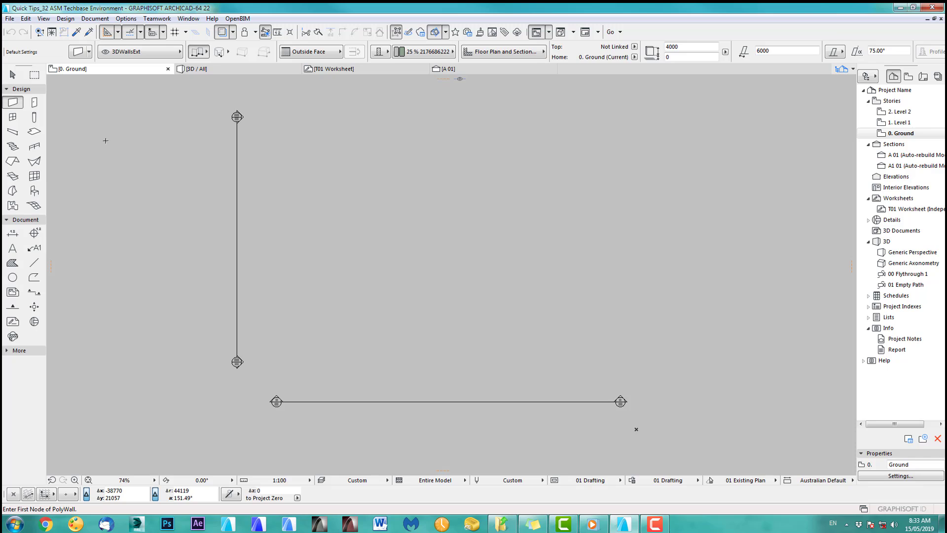
# Step: Choose ASM Techbase under Options > Work Environment > Apply Profile
pyautogui.click(126, 18)
pyautogui.moveTo(174, 139)
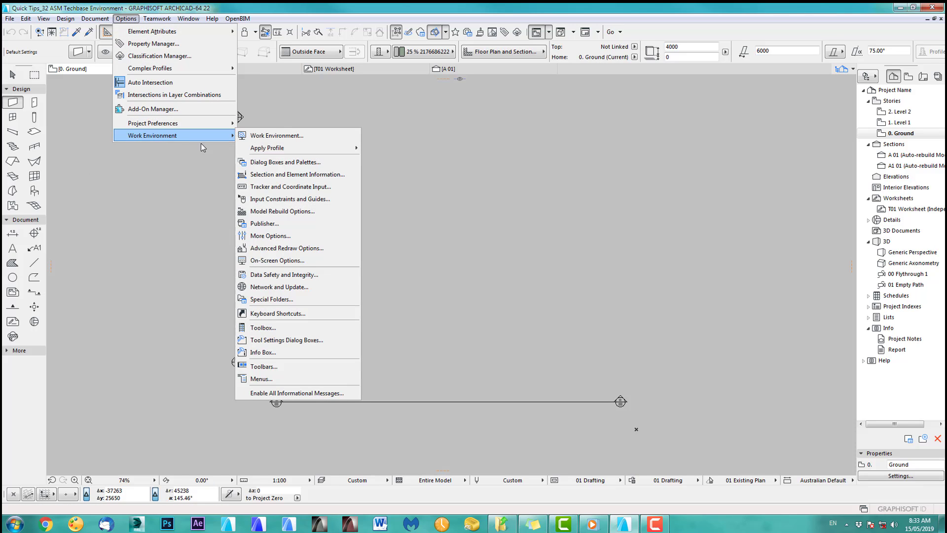
pyautogui.moveTo(279, 152)
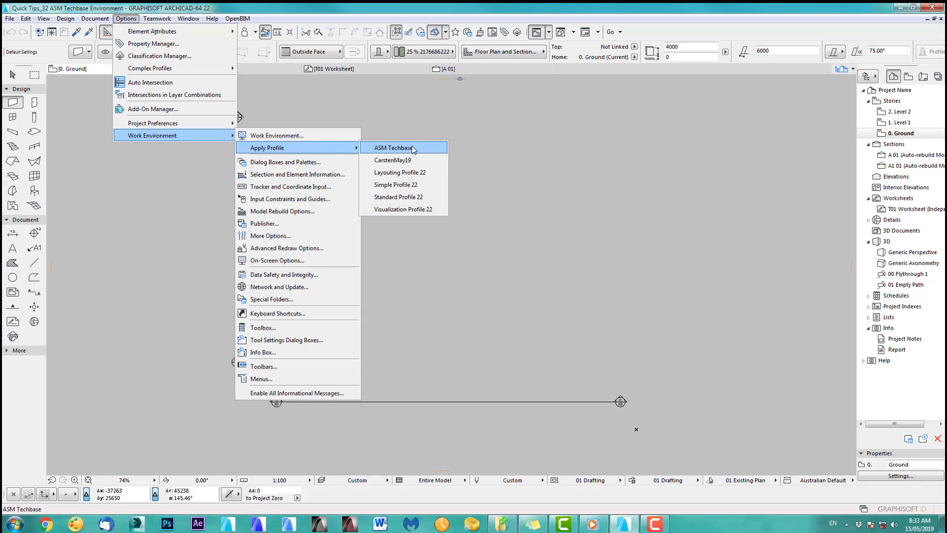
pyautogui.click(401, 161)
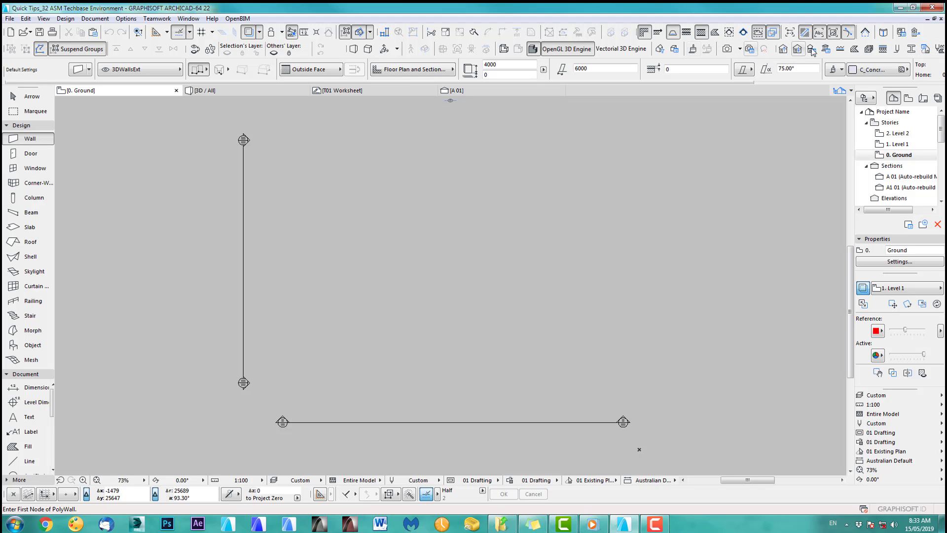
# Step: Toggle Window > Toolbars > Attributes off and back on so the Attributes toolbar displays
pyautogui.click(188, 18)
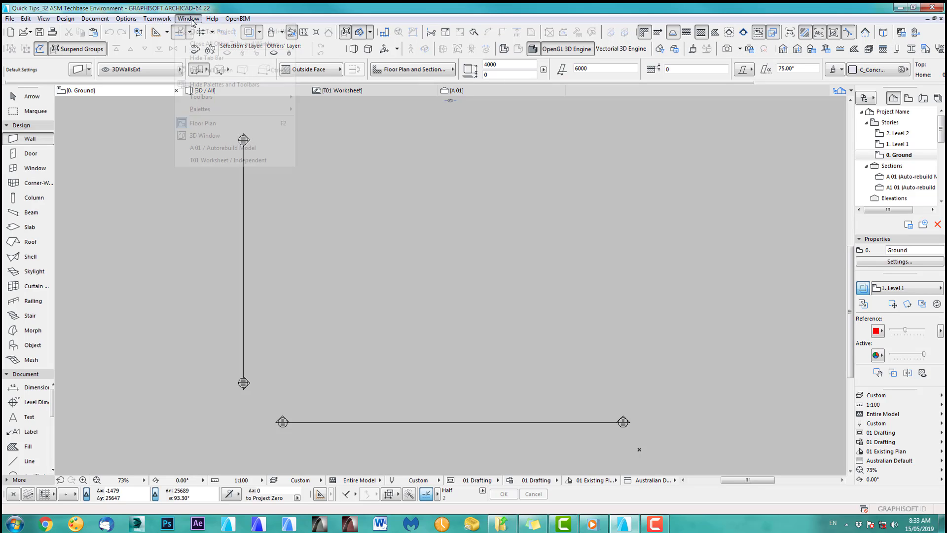
pyautogui.moveTo(233, 108)
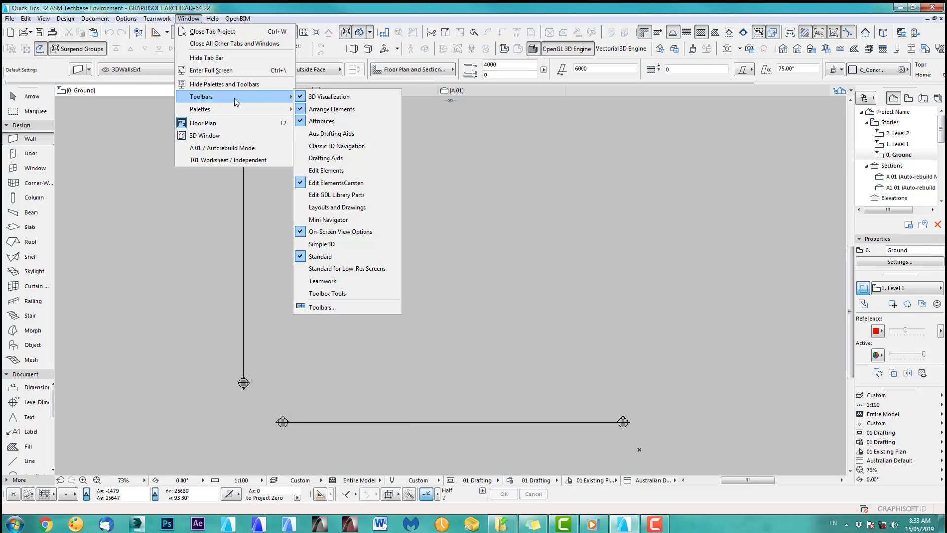
pyautogui.click(325, 120)
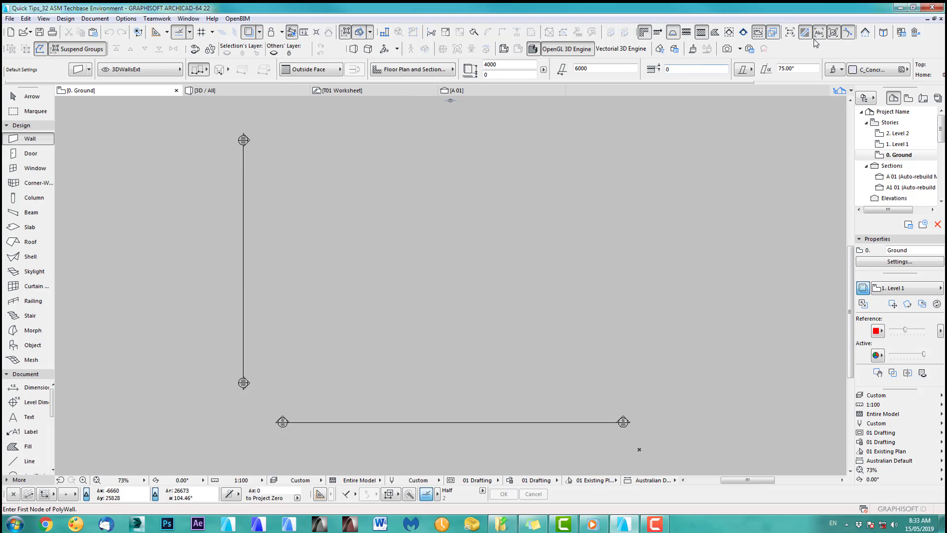
pyautogui.click(188, 18)
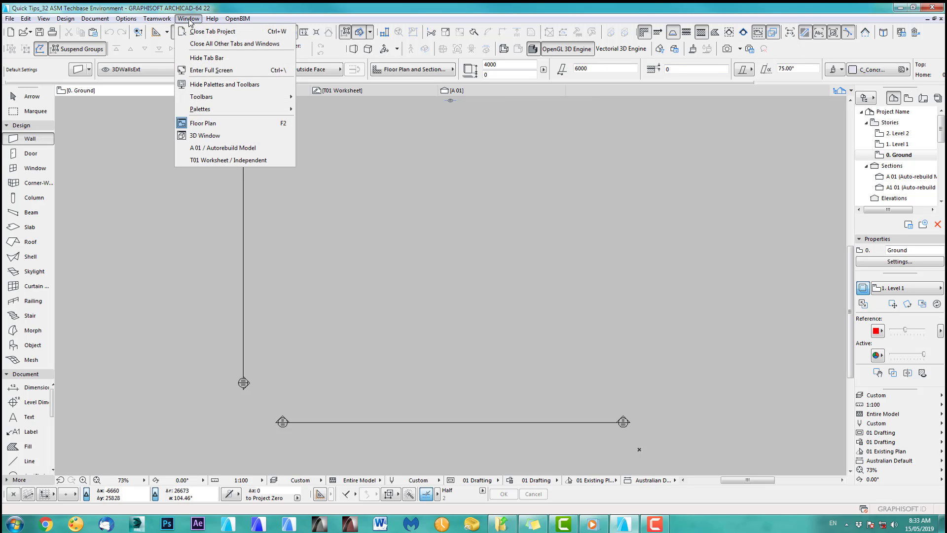
pyautogui.moveTo(206, 98)
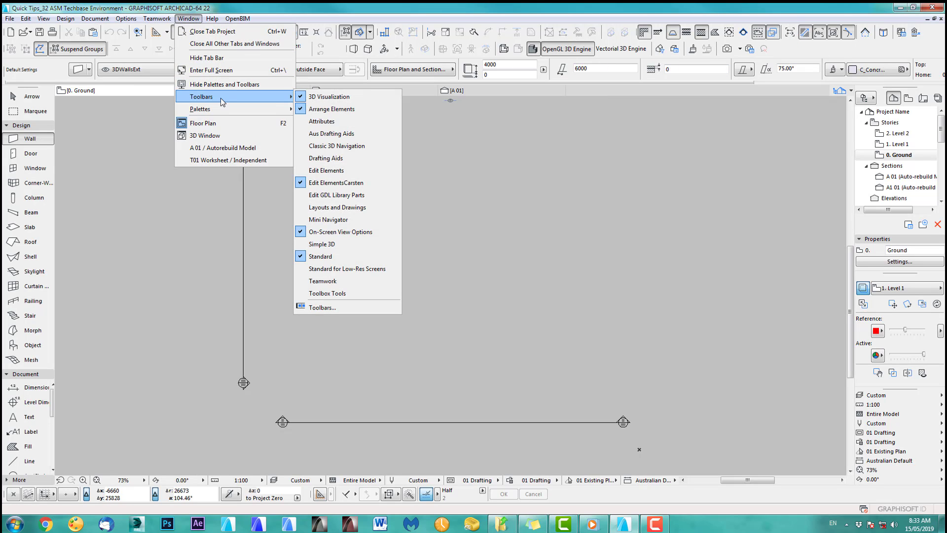
pyautogui.click(337, 121)
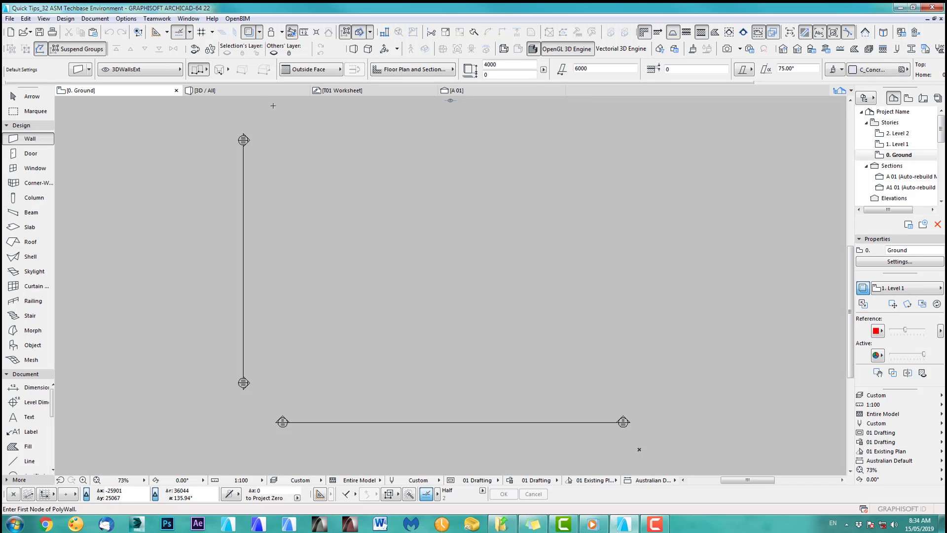
pyautogui.click(125, 19)
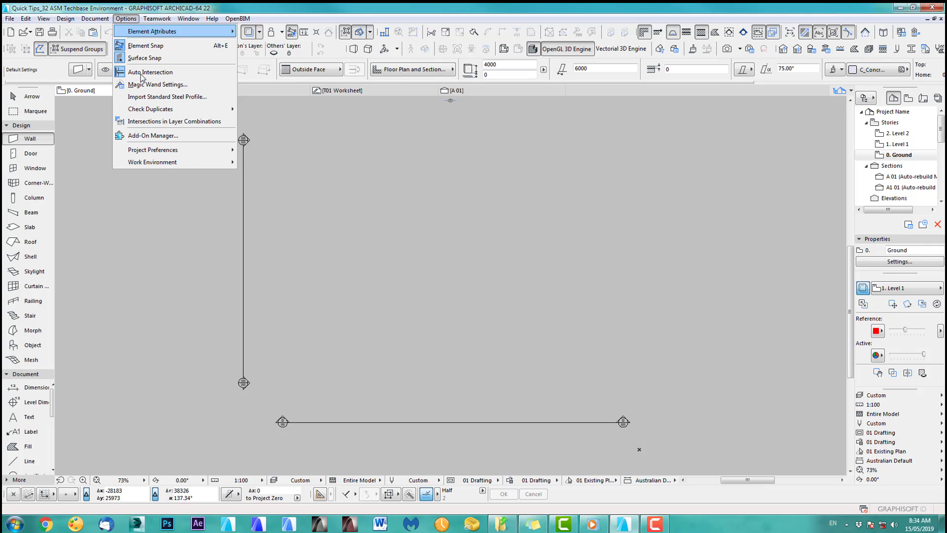
# Step: Open Work Environment on the Command Layout Schemes > Toolbars page
pyautogui.moveTo(164, 162)
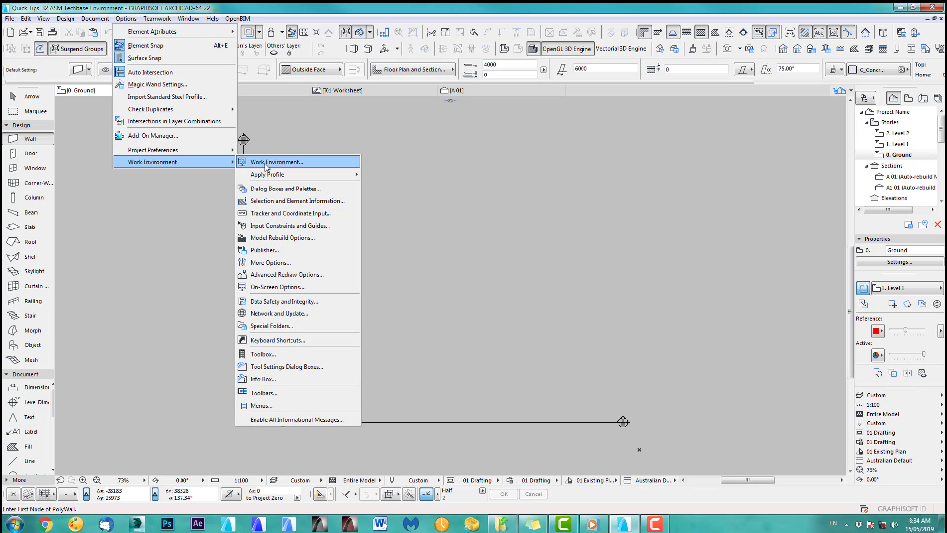
pyautogui.click(243, 139)
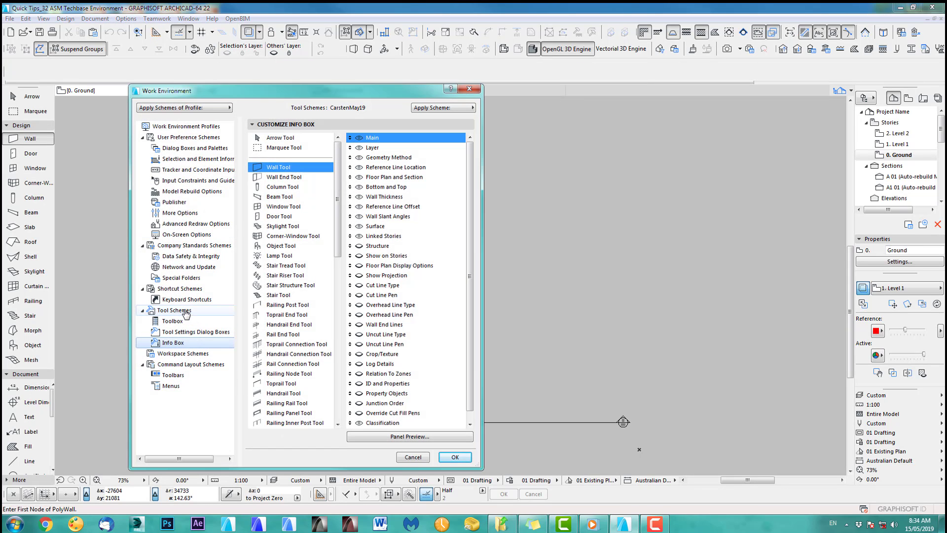
pyautogui.click(195, 365)
pyautogui.click(181, 375)
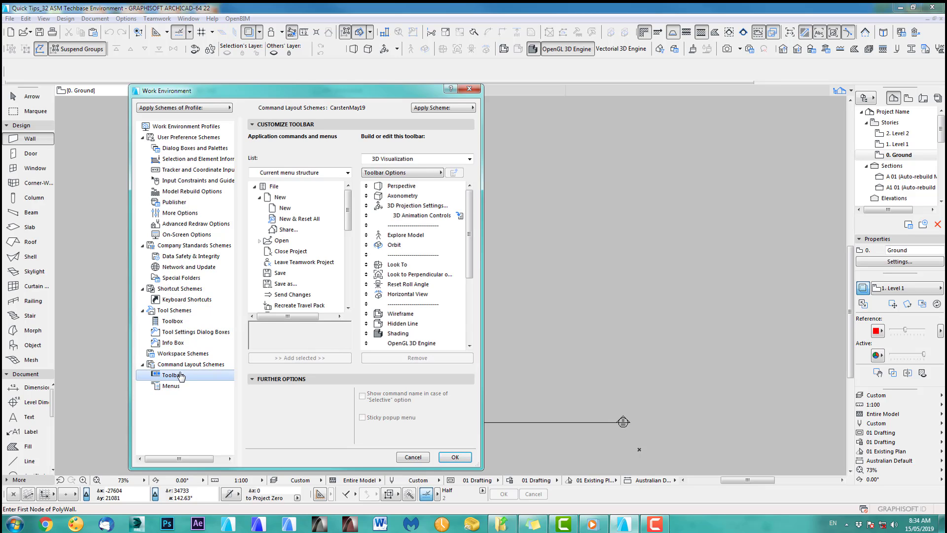
# Step: Check the Edit Elements and Edit ElementsCarsten toolbars, then pick Attributes for editing
pyautogui.click(432, 159)
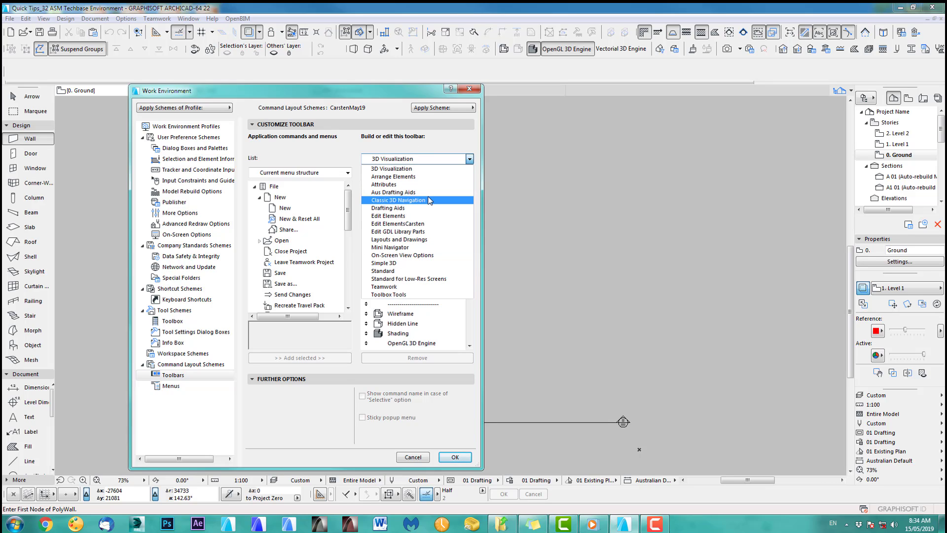
pyautogui.click(407, 217)
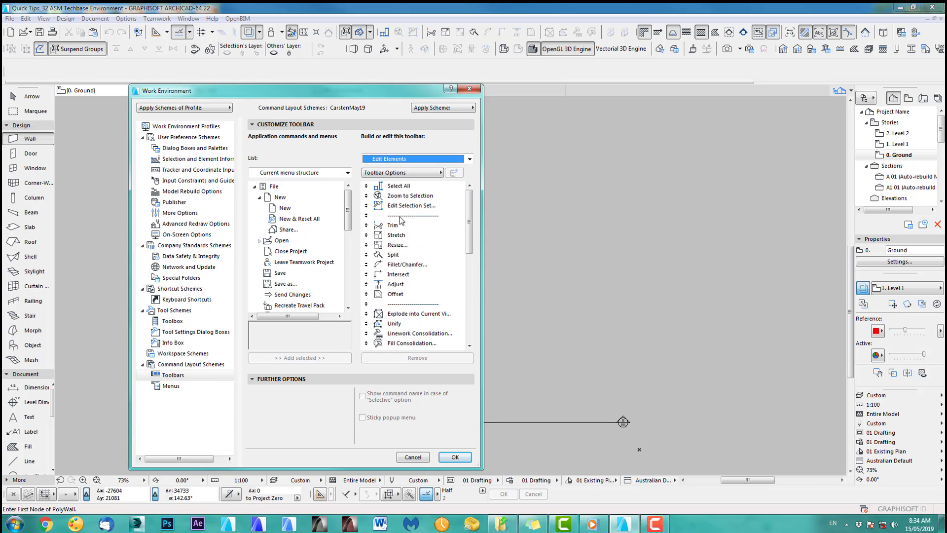
pyautogui.click(423, 159)
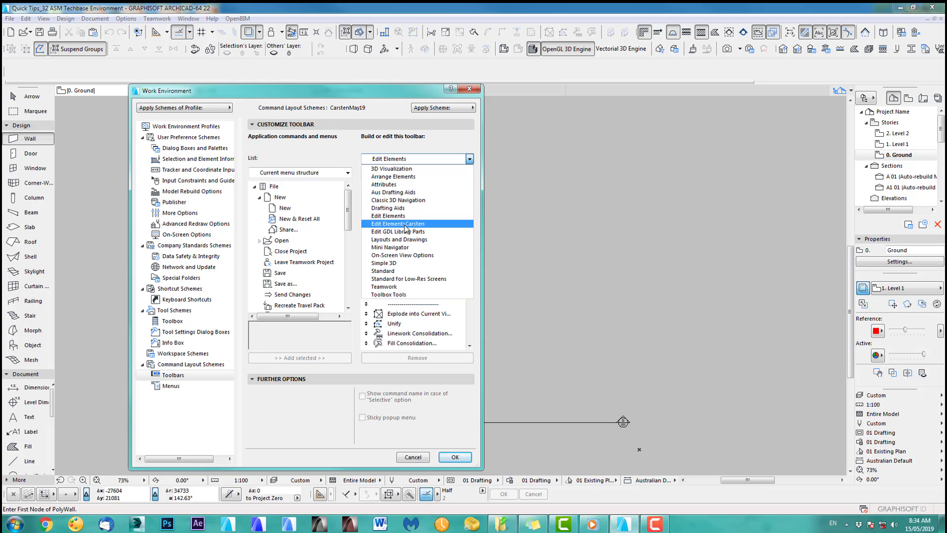
pyautogui.click(406, 224)
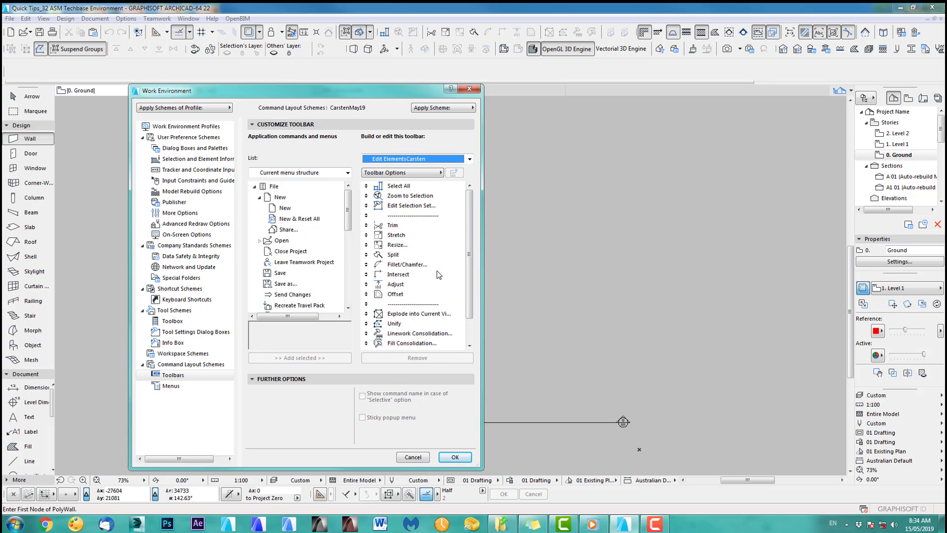
pyautogui.click(425, 158)
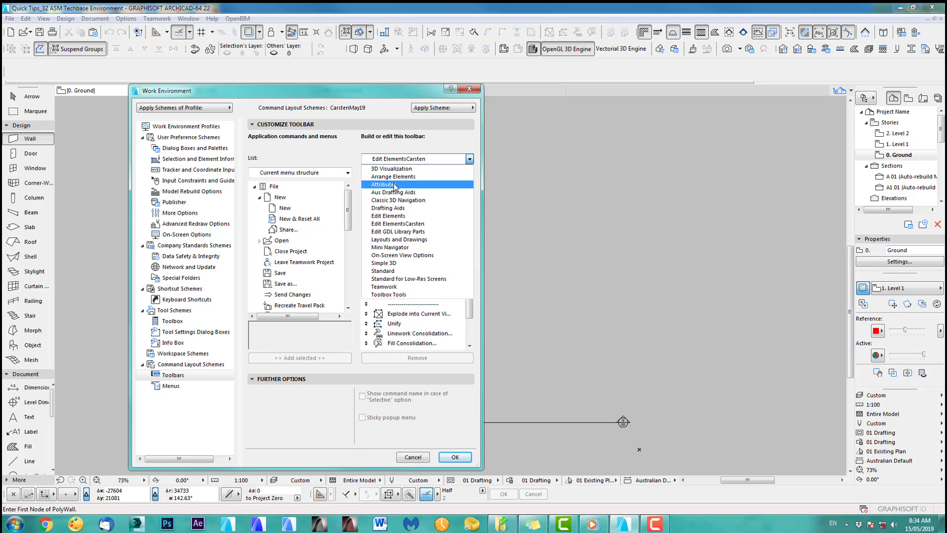
pyautogui.click(395, 184)
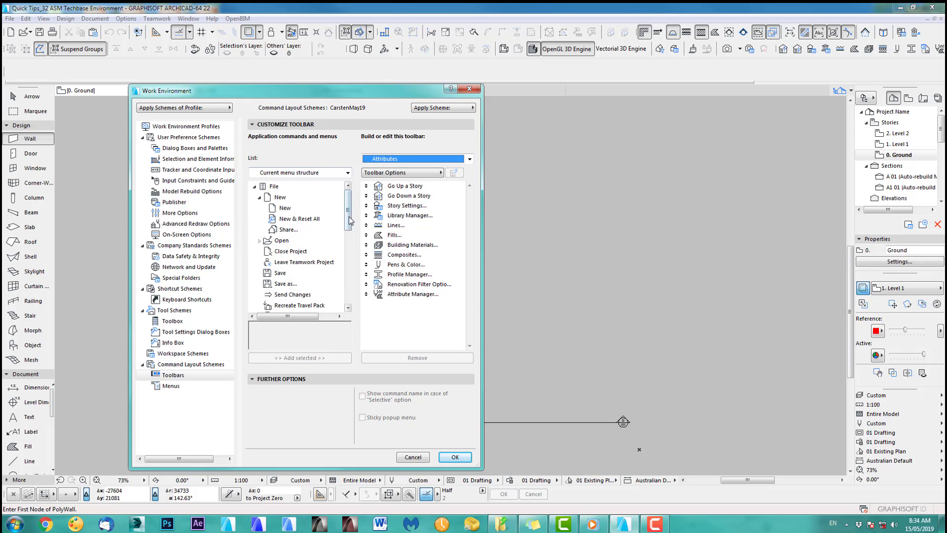
pyautogui.moveTo(348, 219)
pyautogui.mouseDown()
pyautogui.moveTo(347, 292)
pyautogui.moveTo(348, 208)
pyautogui.mouseUp()
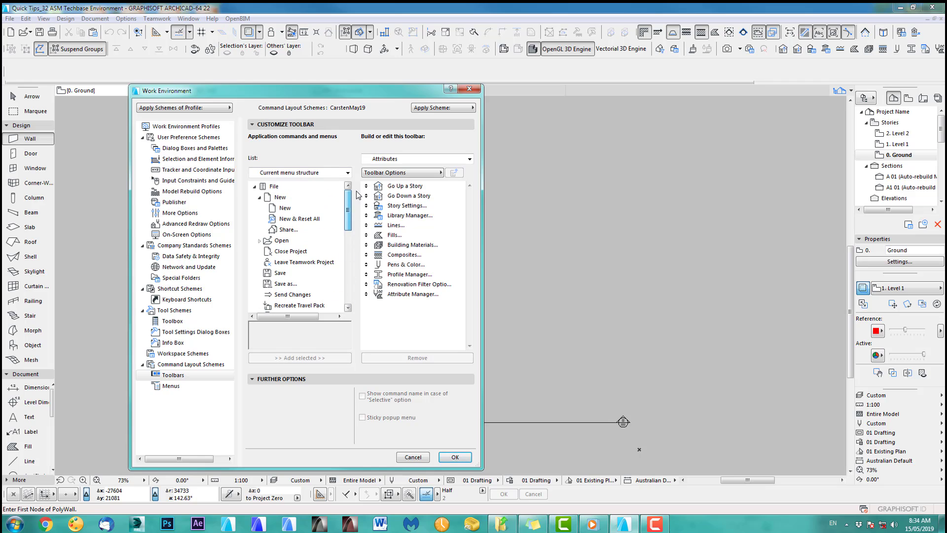
# Step: List all commands alphabetically and add Fill to the Attributes toolbar
pyautogui.click(312, 173)
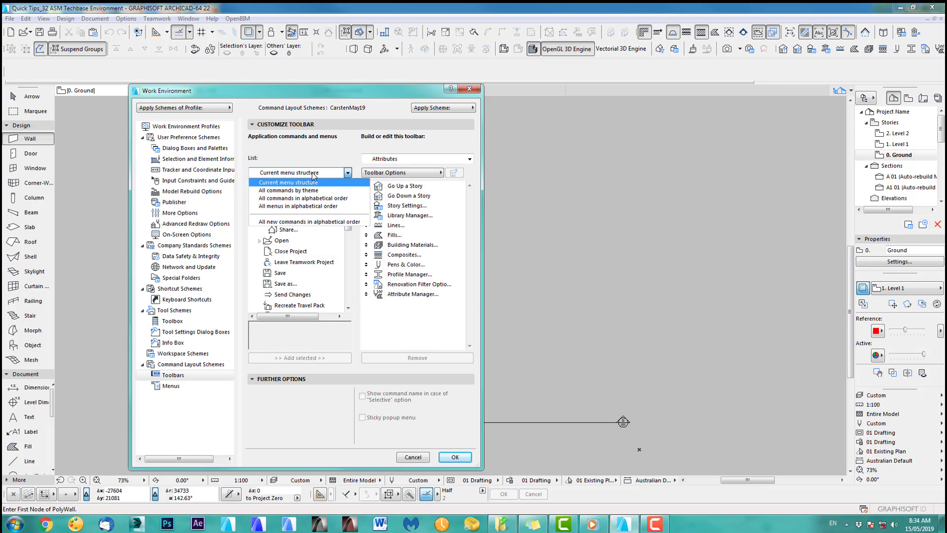
pyautogui.click(311, 197)
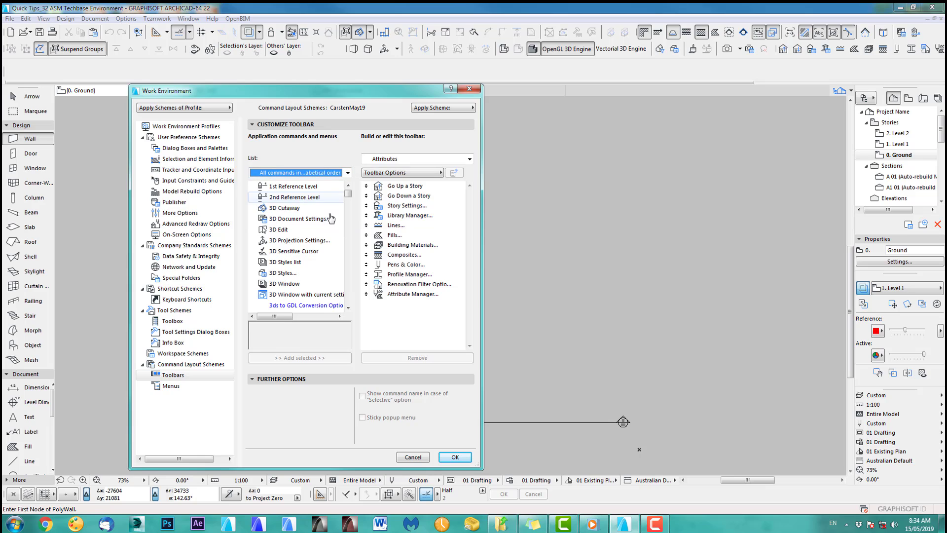
pyautogui.click(348, 196)
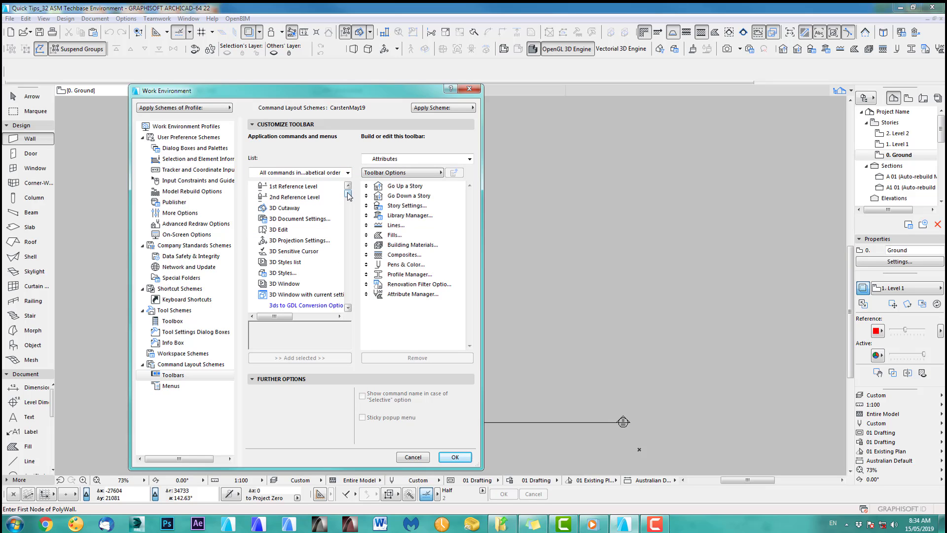
pyautogui.moveTo(348, 195); pyautogui.dragTo(348, 222)
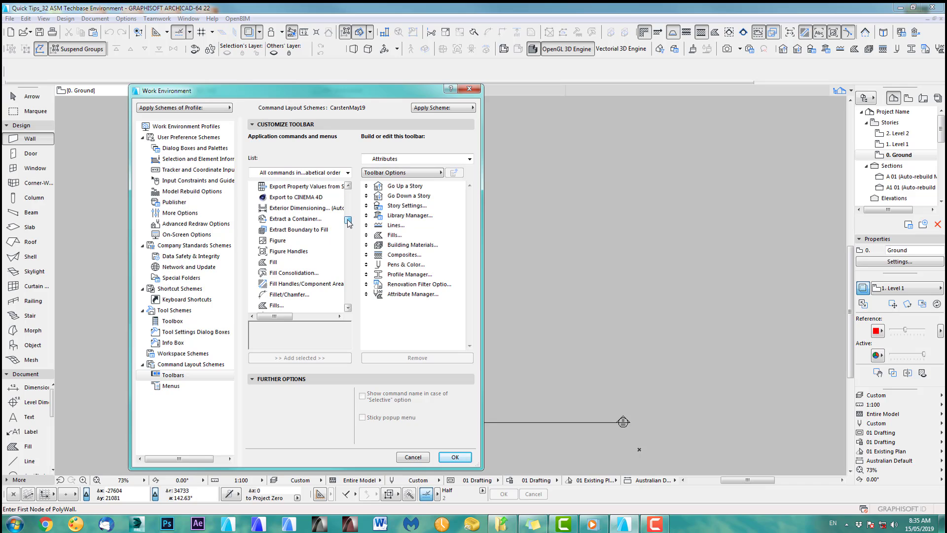
pyautogui.click(290, 266)
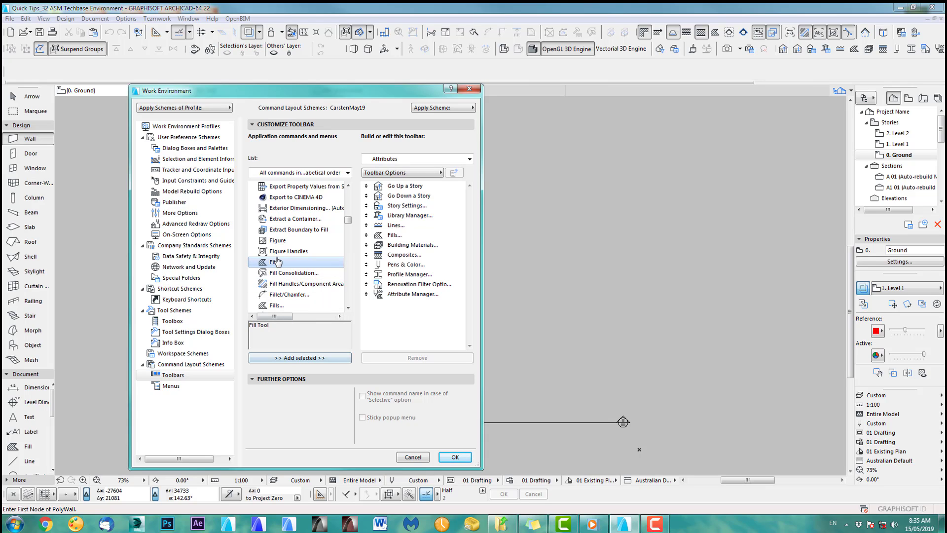
pyautogui.click(300, 358)
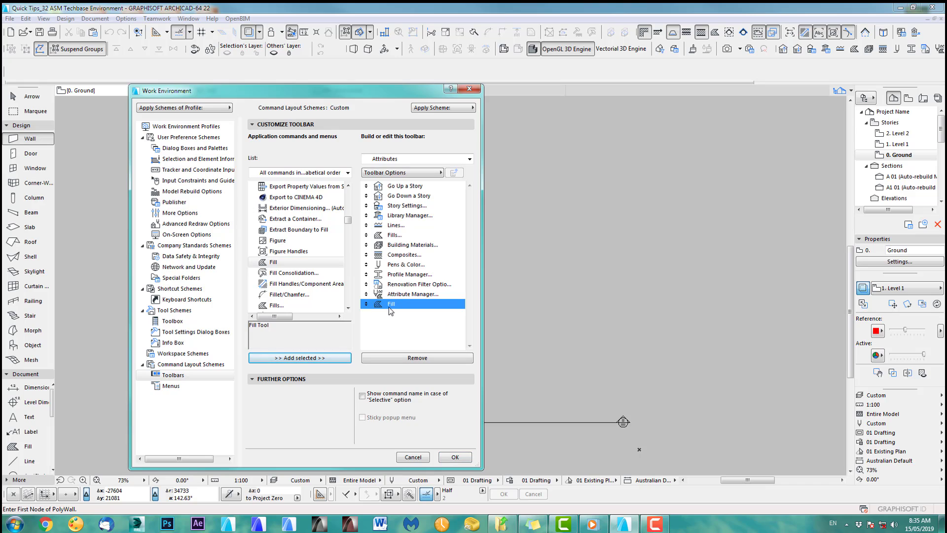
# Step: Move Fill up the toolbar list to sit just below Pens & Color
pyautogui.click(367, 304)
pyautogui.moveTo(367, 304)
pyautogui.mouseDown()
pyautogui.moveTo(365, 259)
pyautogui.moveTo(367, 308)
pyautogui.mouseUp()
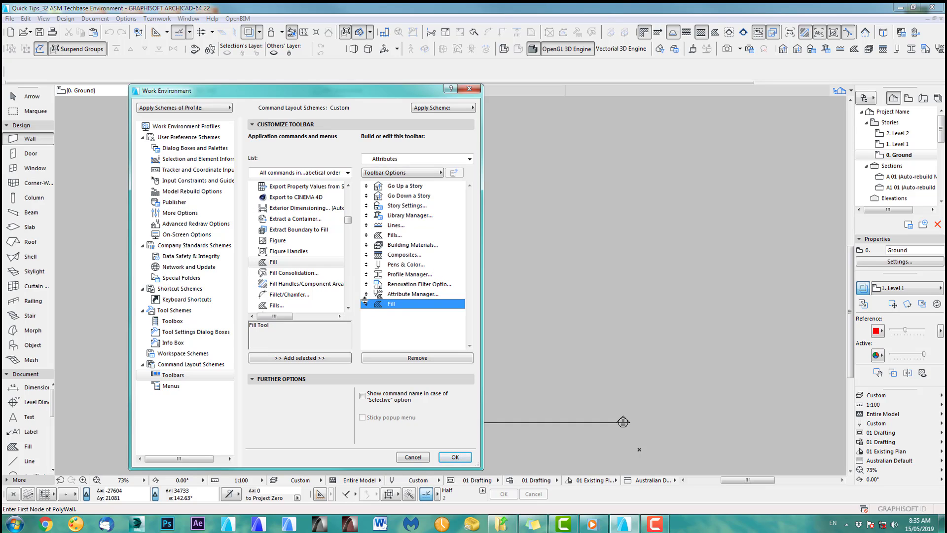
pyautogui.moveTo(365, 301); pyautogui.dragTo(368, 272)
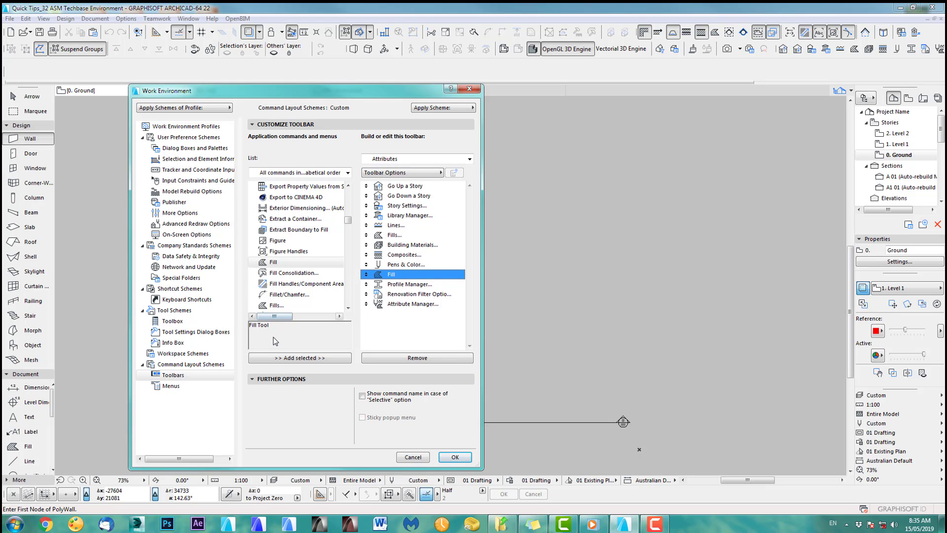
# Step: Redefine the CarstenMay19 command layout scheme with the current toolbars and accept with OK
pyautogui.click(187, 366)
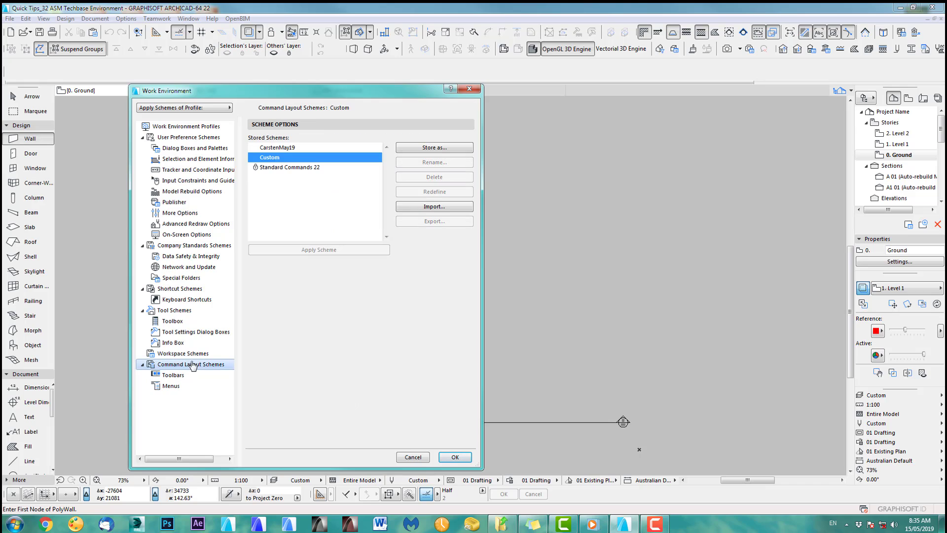
pyautogui.click(286, 148)
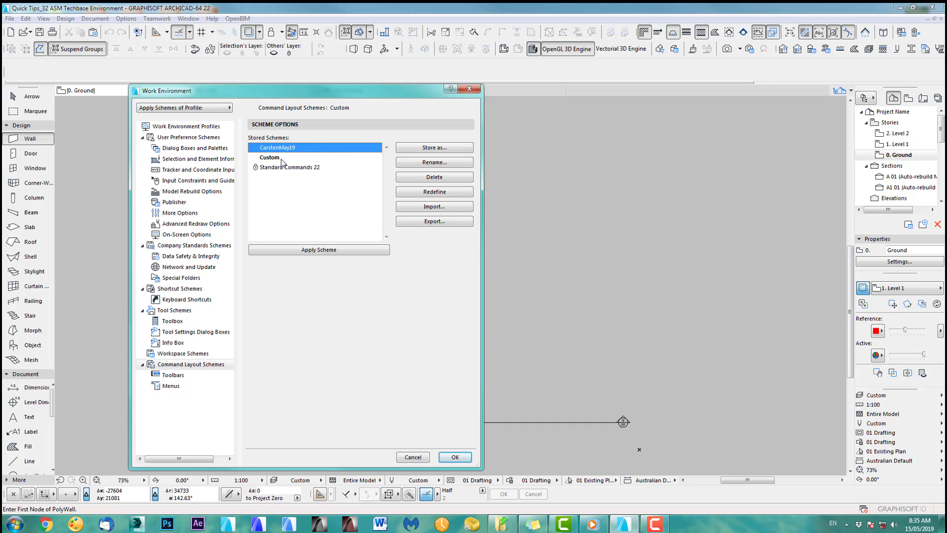
pyautogui.click(427, 192)
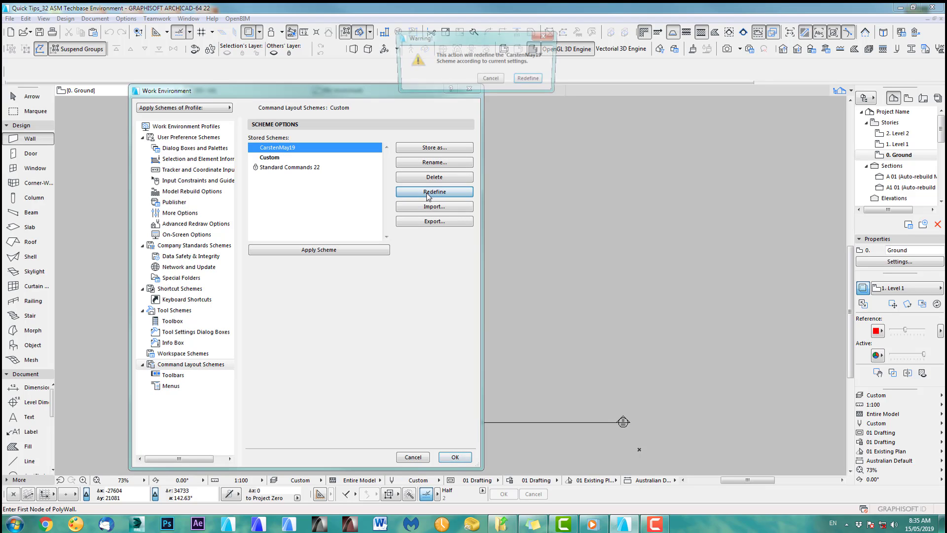
pyautogui.click(531, 80)
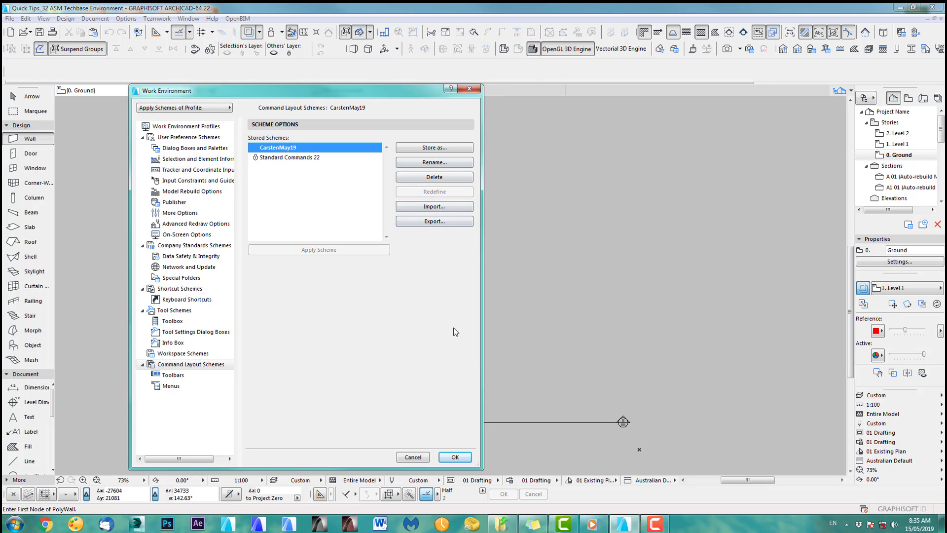
pyautogui.click(462, 458)
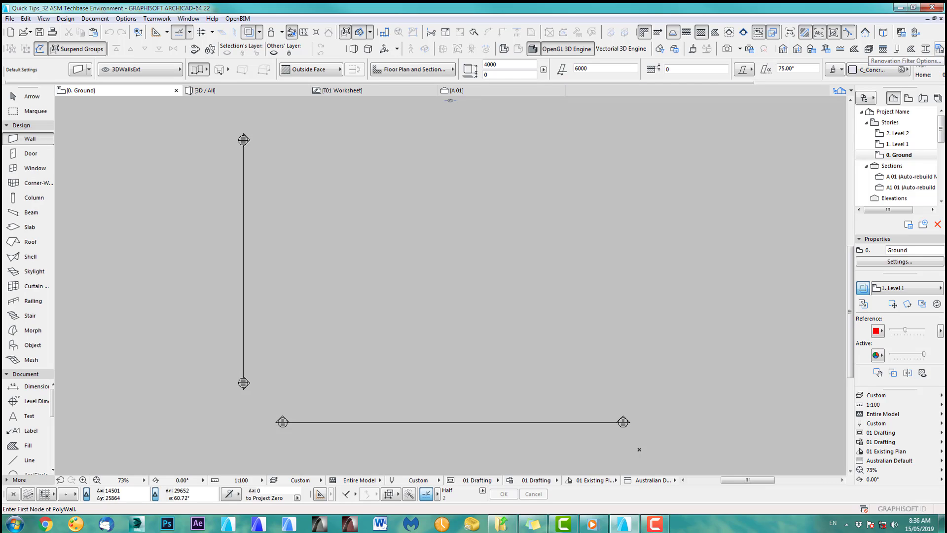
# Step: In Work Environment's Toolbars page, remove Fill from the Attributes toolbar
pyautogui.click(126, 18)
pyautogui.moveTo(182, 163)
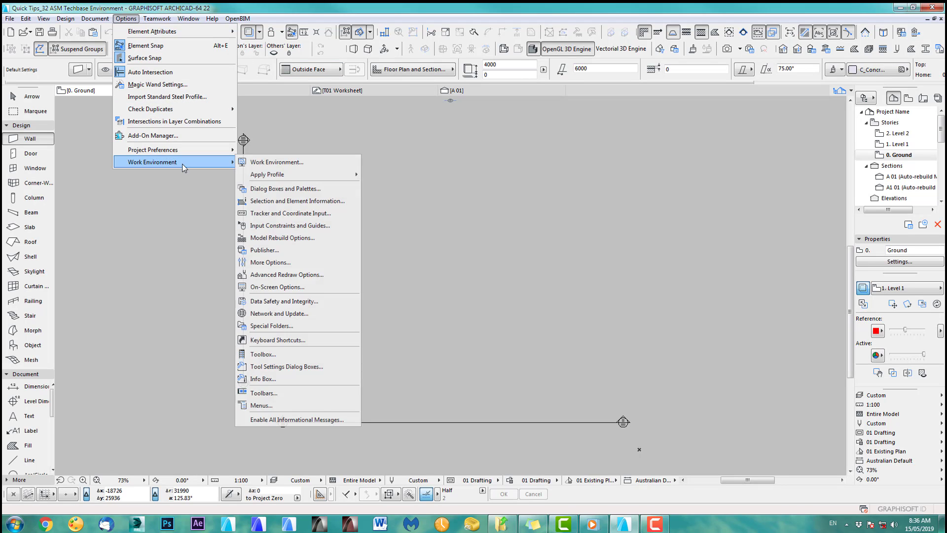
pyautogui.click(251, 162)
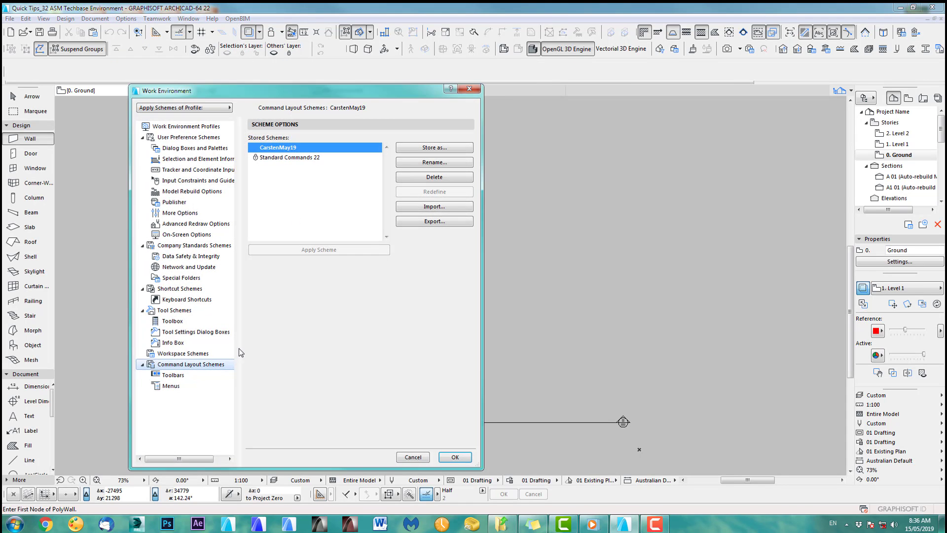
pyautogui.click(173, 376)
pyautogui.click(437, 160)
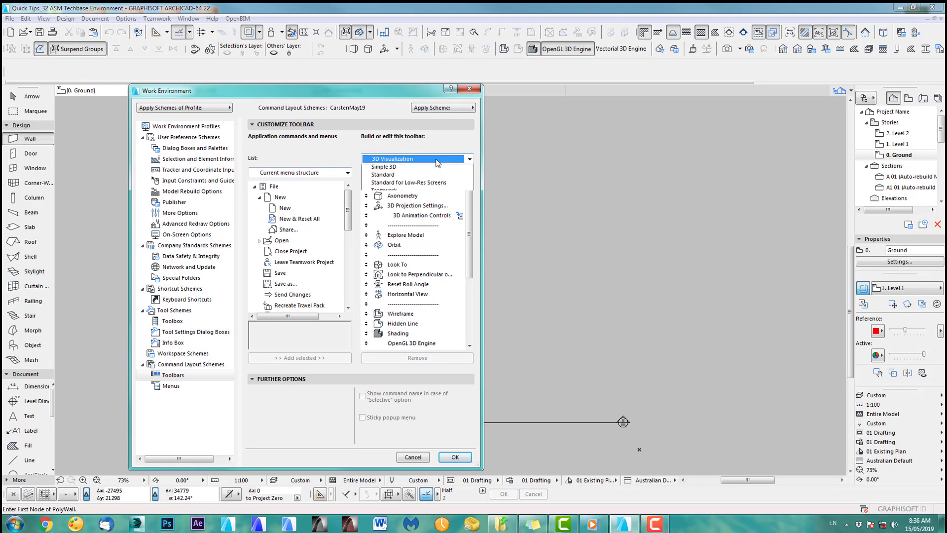
pyautogui.click(414, 185)
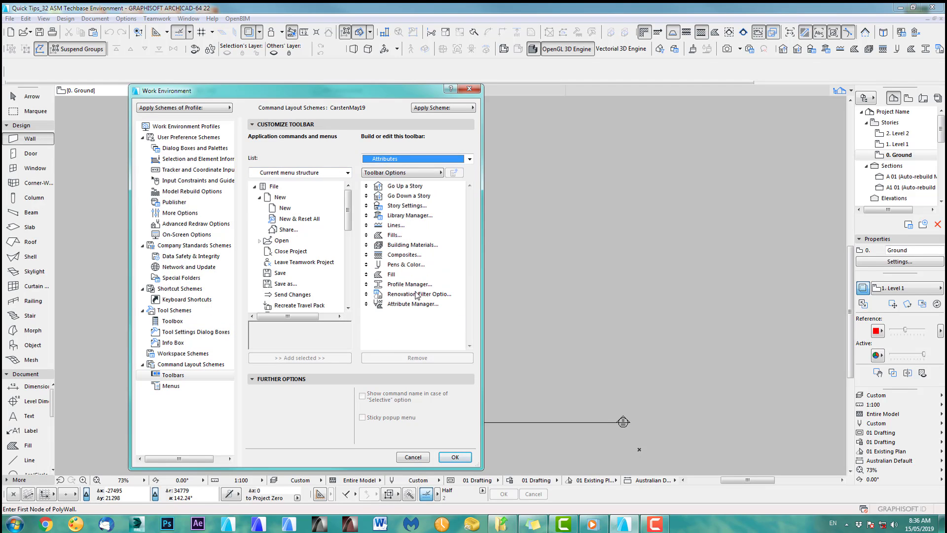
pyautogui.click(394, 275)
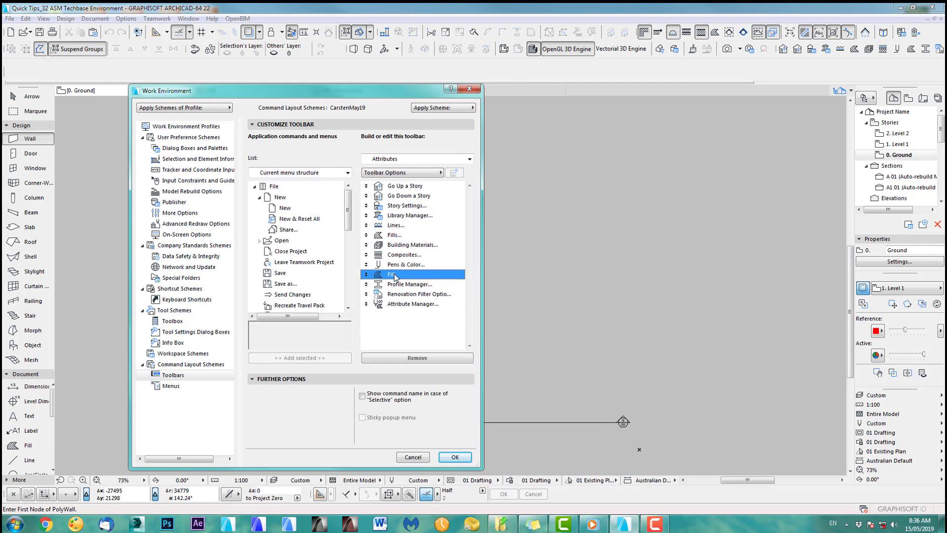
pyautogui.click(417, 358)
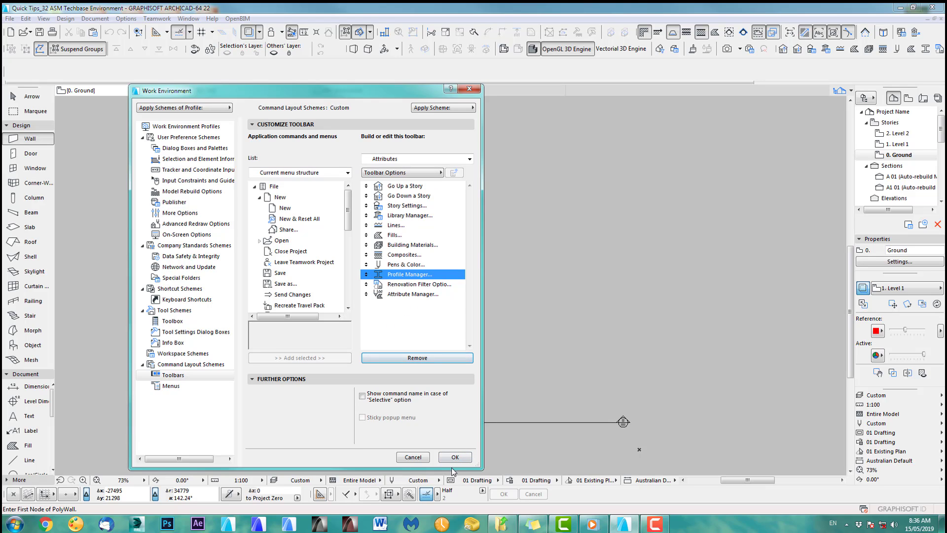
# Step: Redefine the CarstenMay19 command layout scheme with this toolbar and close with OK
pyautogui.click(191, 365)
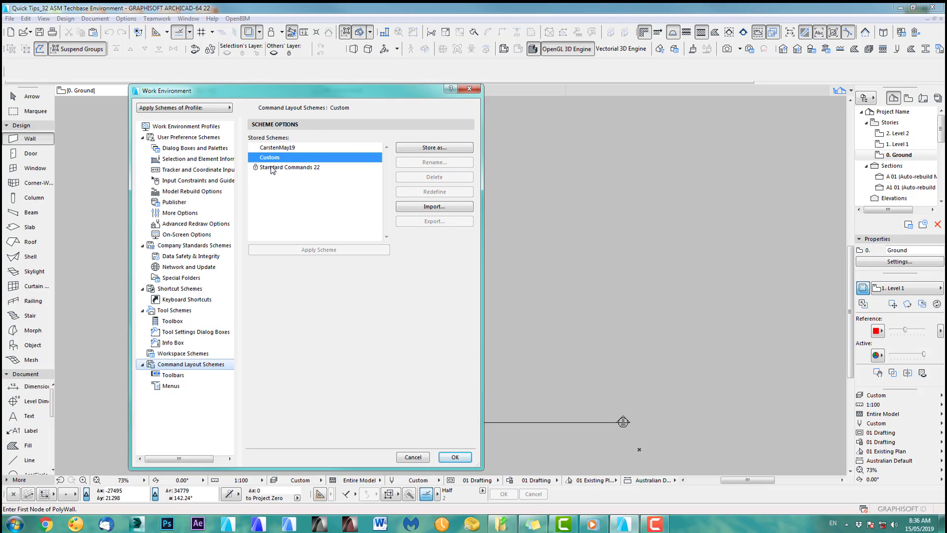
pyautogui.click(273, 148)
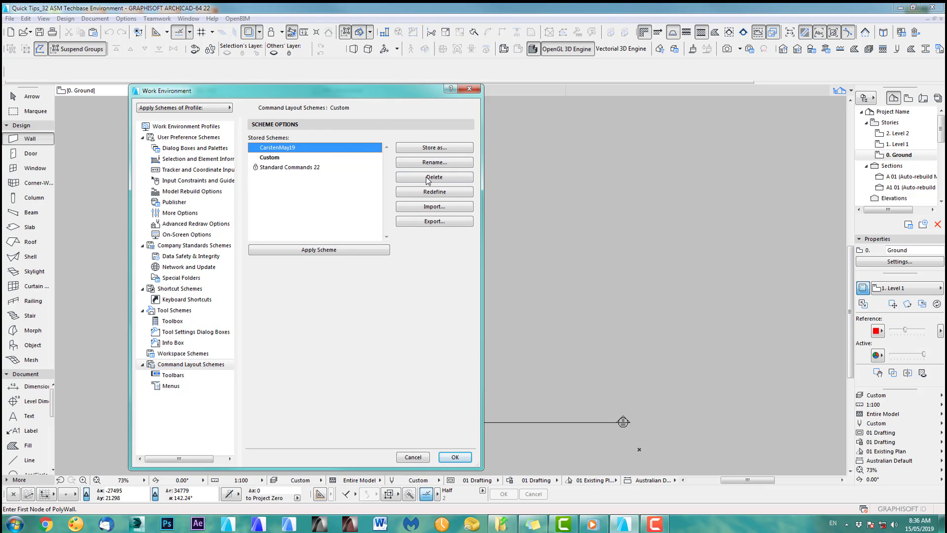
pyautogui.click(435, 194)
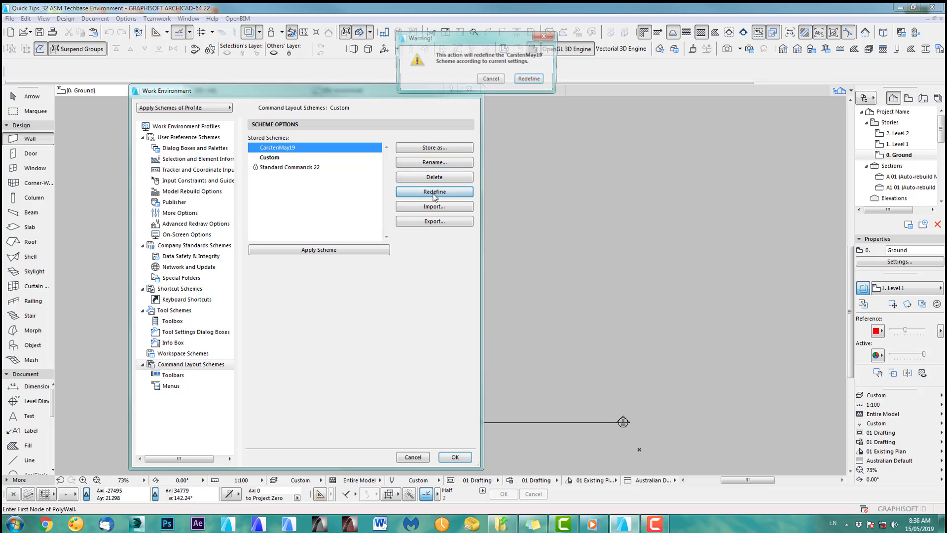
pyautogui.click(532, 80)
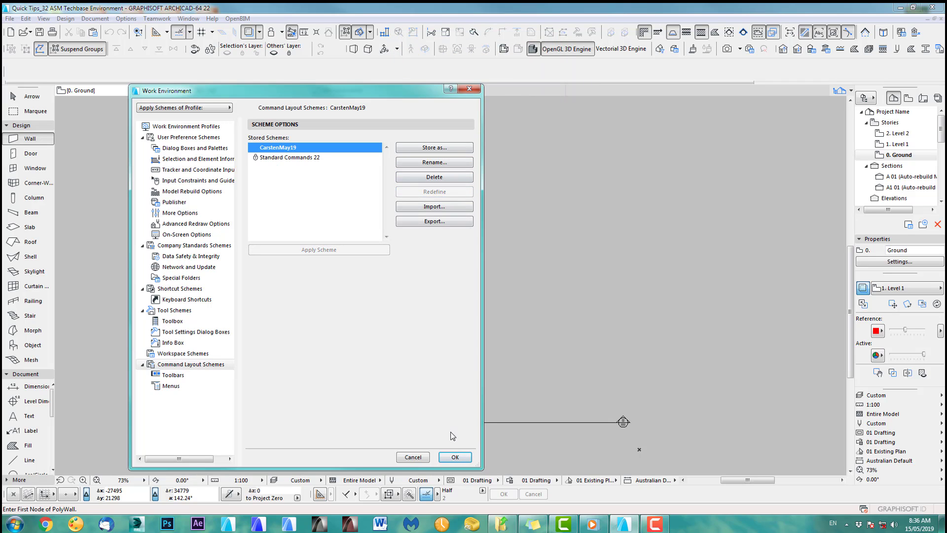
pyautogui.click(455, 457)
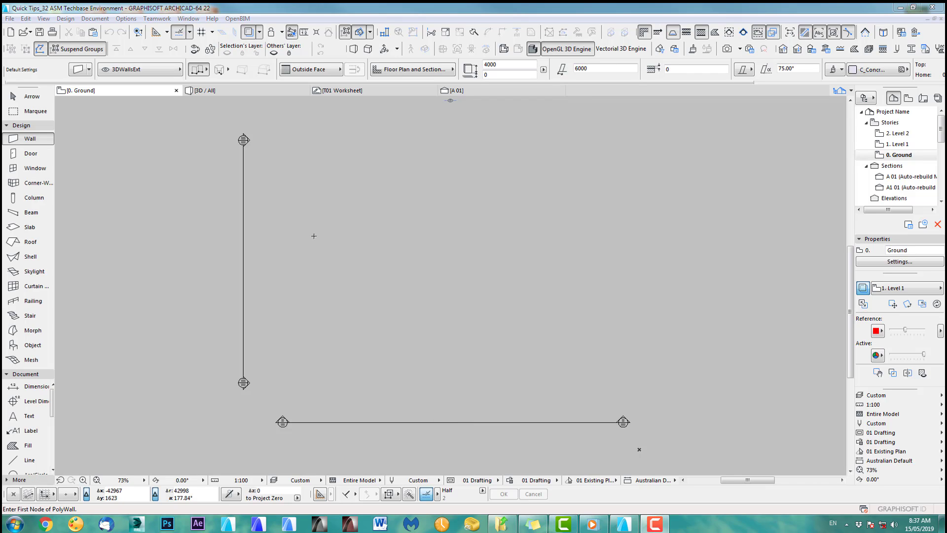
# Step: In Work Environment, browse the command layout scheme import folder and close it without importing anything
pyautogui.click(125, 18)
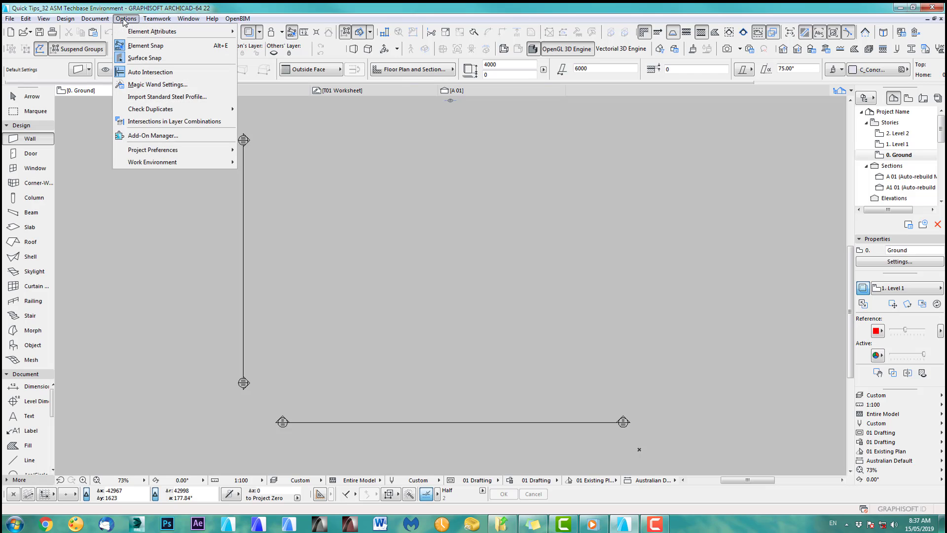
pyautogui.moveTo(173, 163)
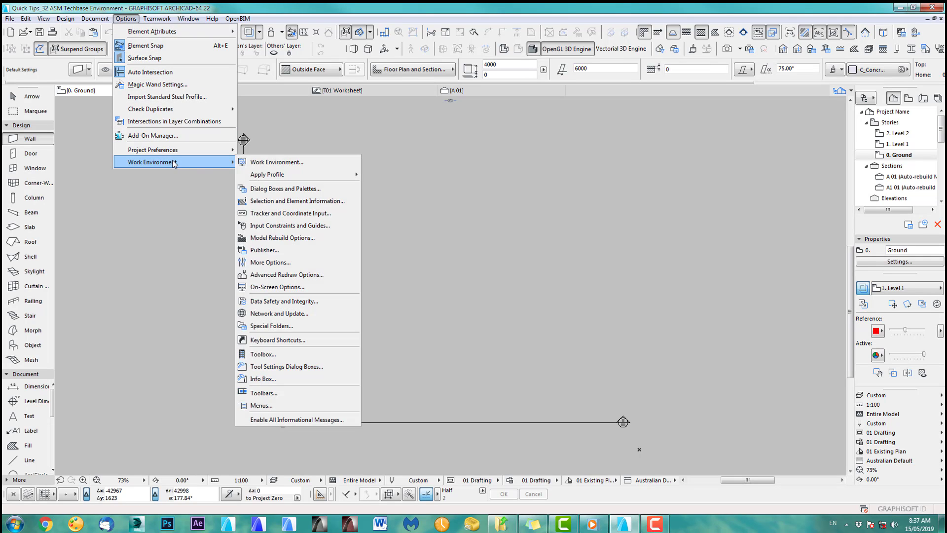
pyautogui.click(274, 162)
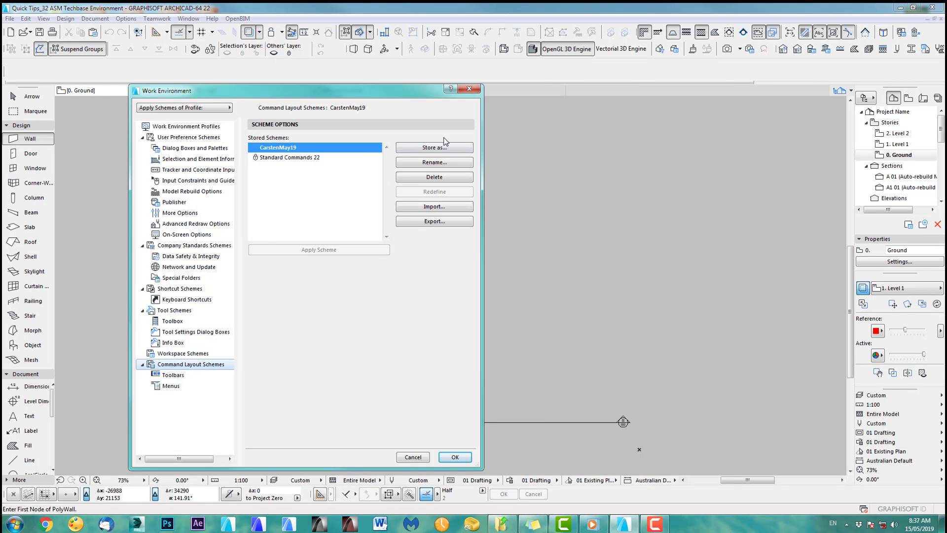
pyautogui.click(434, 206)
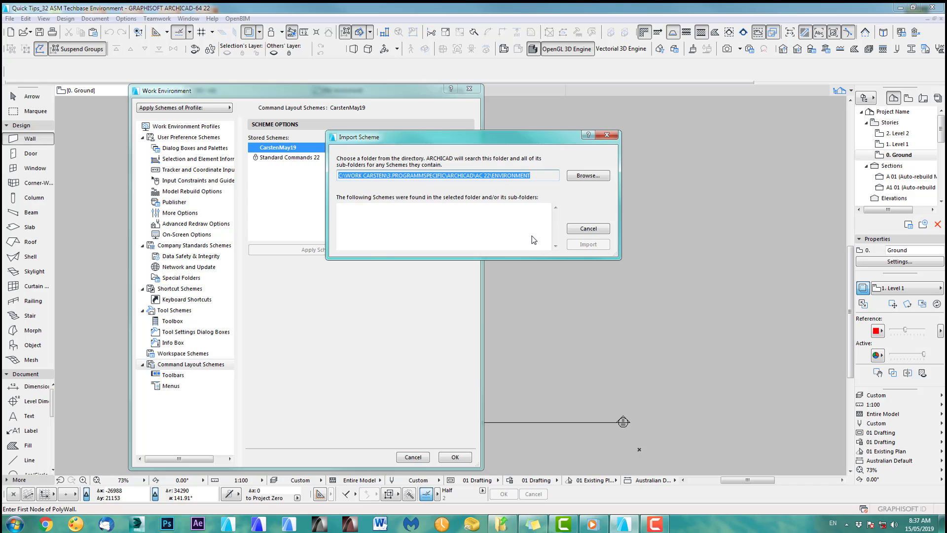
pyautogui.click(354, 218)
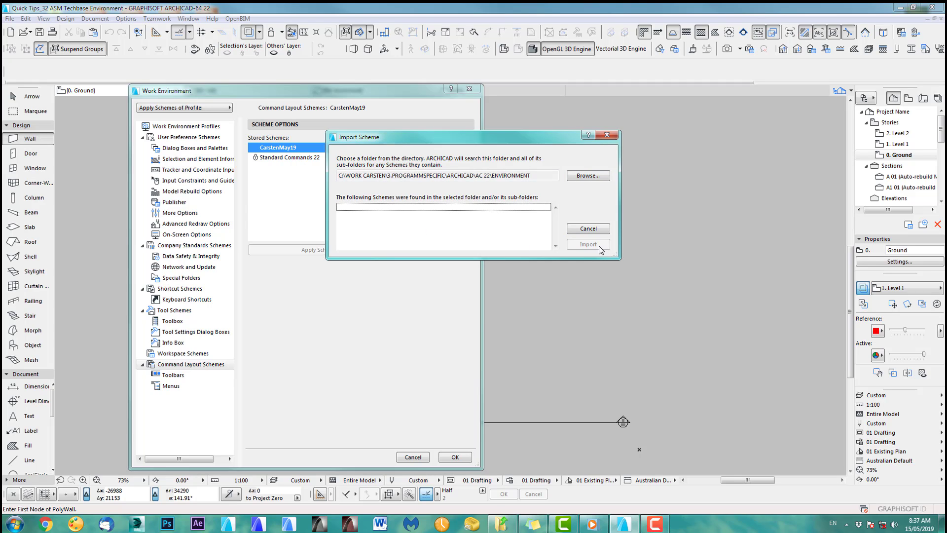
pyautogui.click(607, 135)
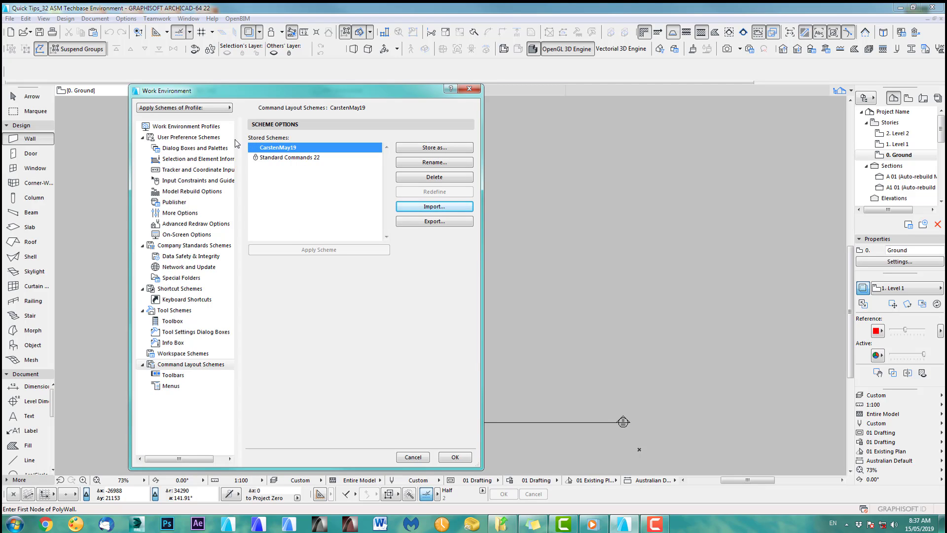
# Step: Set the ASM Techbase work environment profile as the default and confirm
pyautogui.click(191, 128)
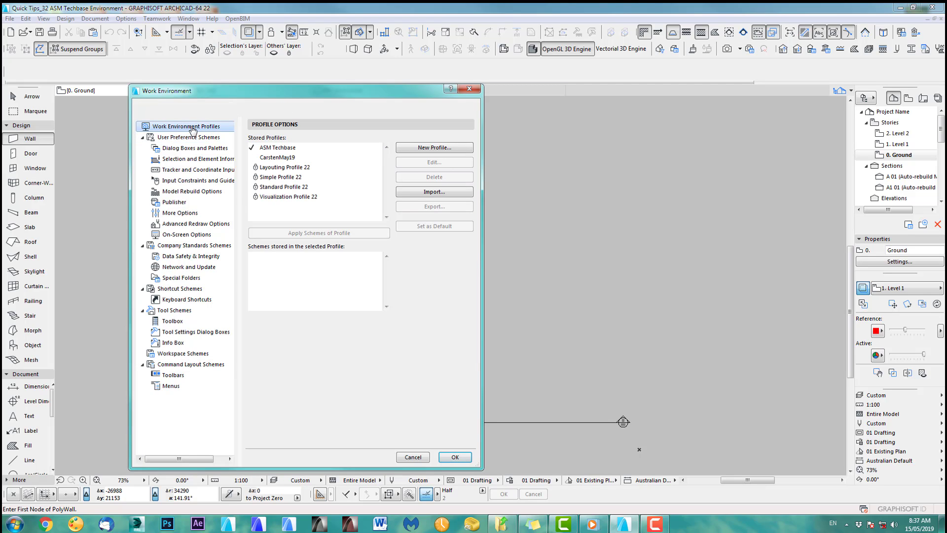
pyautogui.click(281, 189)
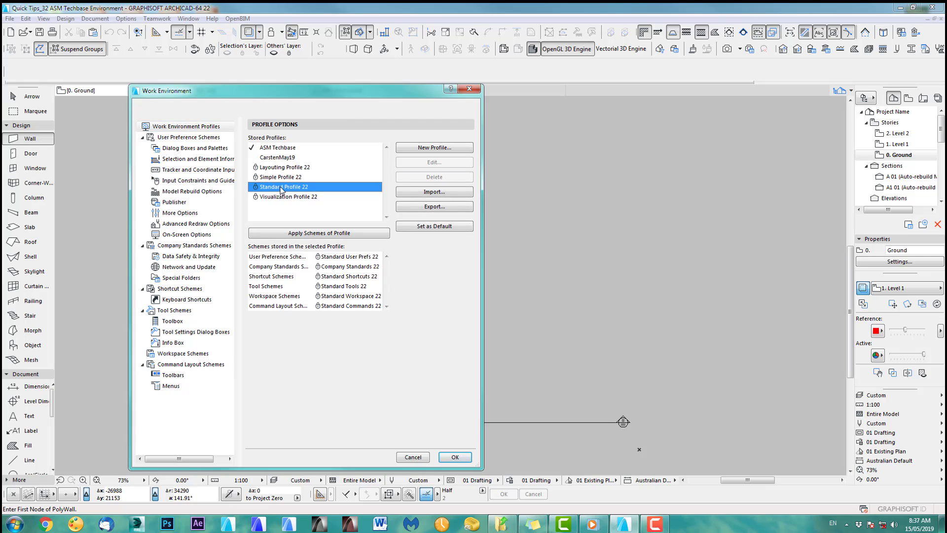
pyautogui.click(280, 148)
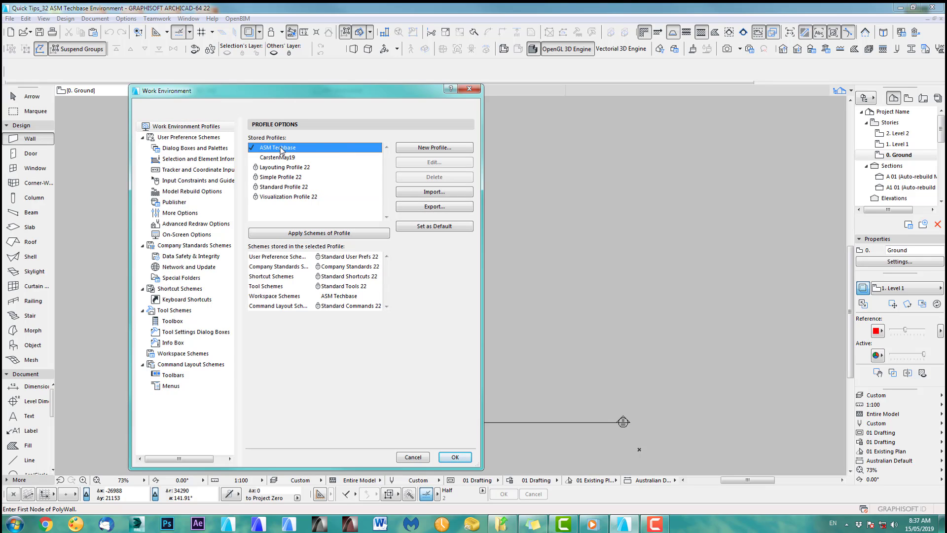
pyautogui.click(450, 226)
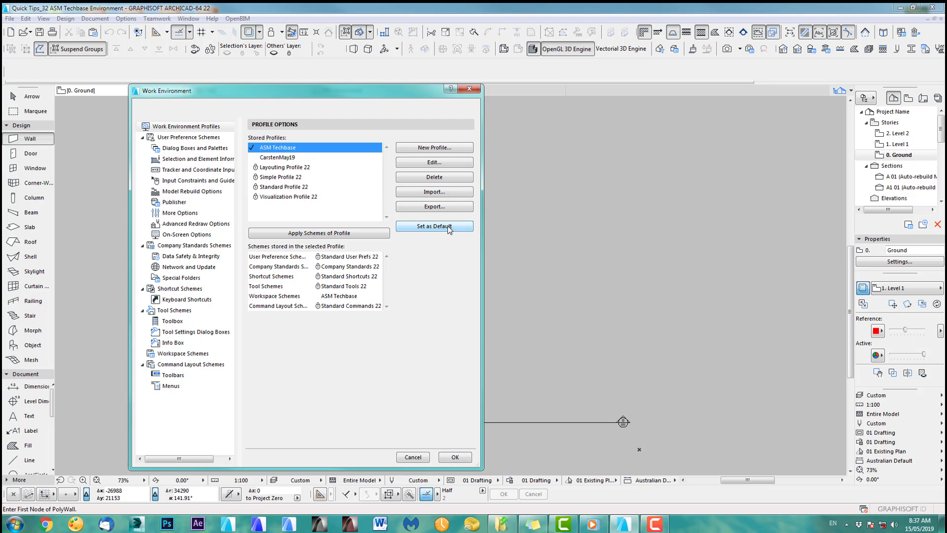
pyautogui.click(454, 458)
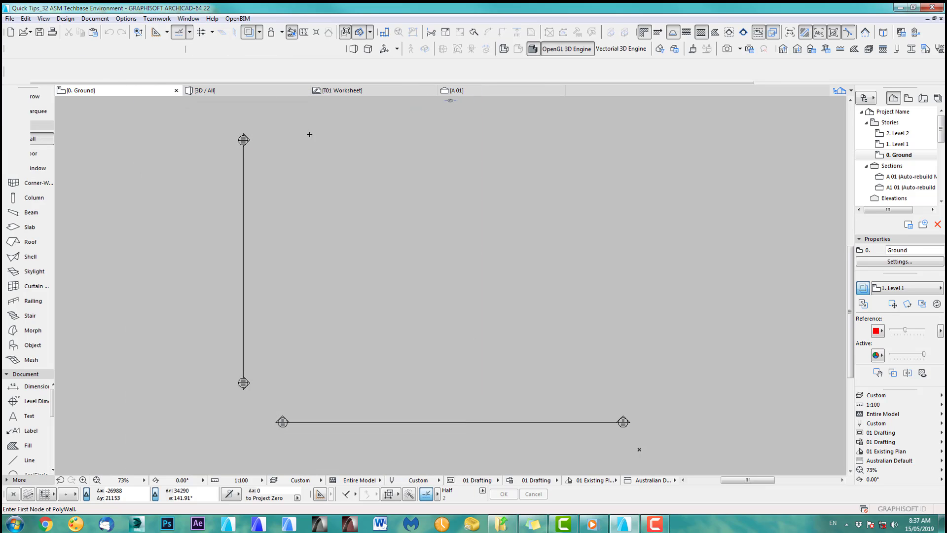
# Step: Apply the CarstenMay19 work environment profile to the workspace
pyautogui.click(126, 18)
pyautogui.moveTo(195, 136)
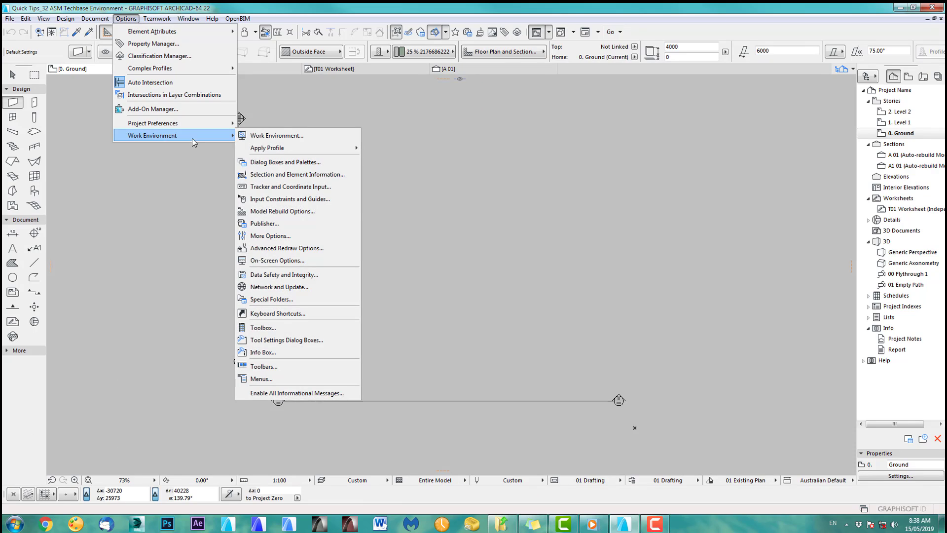
pyautogui.moveTo(310, 149)
pyautogui.click(413, 161)
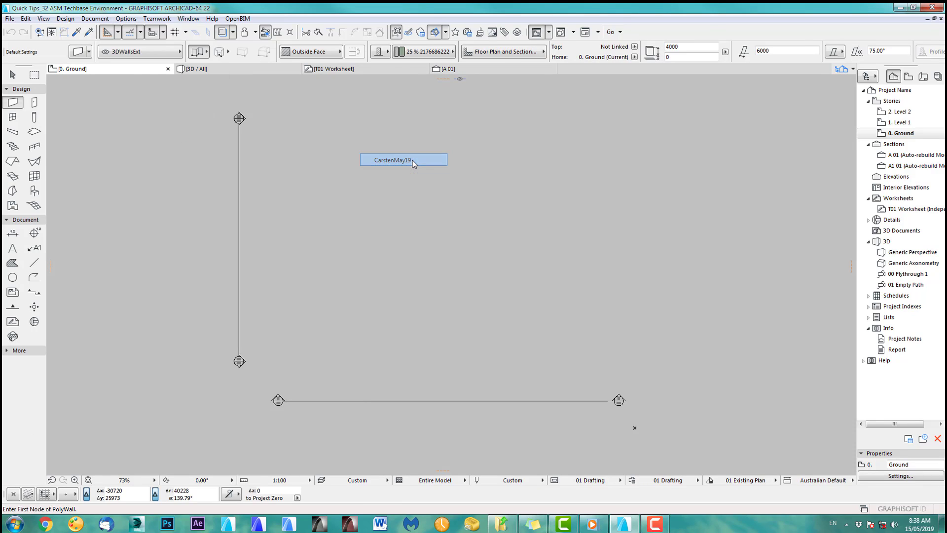